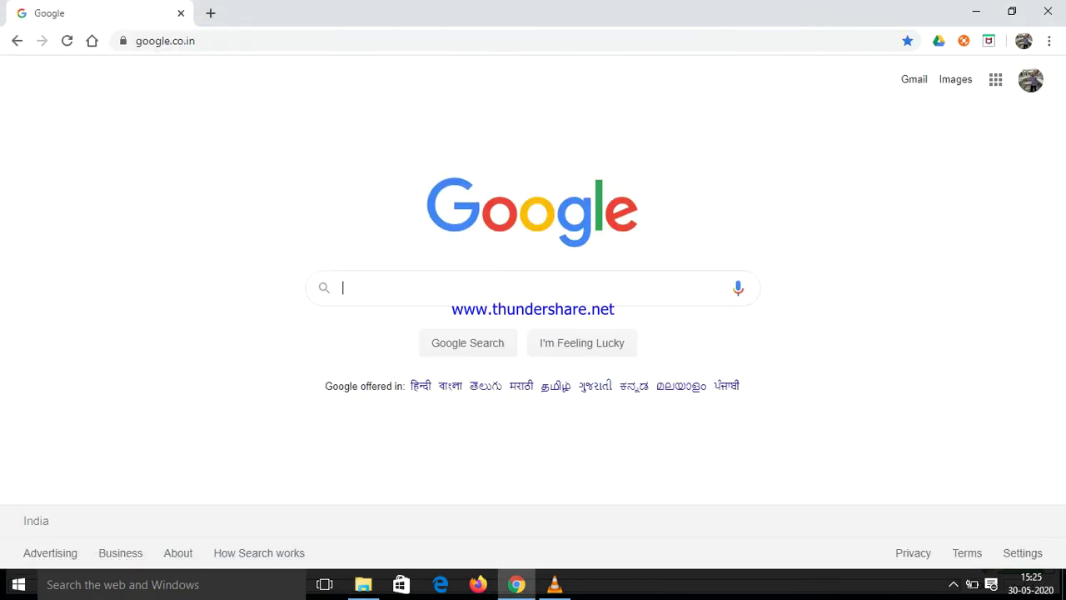
# Google 'jdeveloper soa 12c download' and open the Oracle SOA Suite QuickStart Download result
pyautogui.write('je')
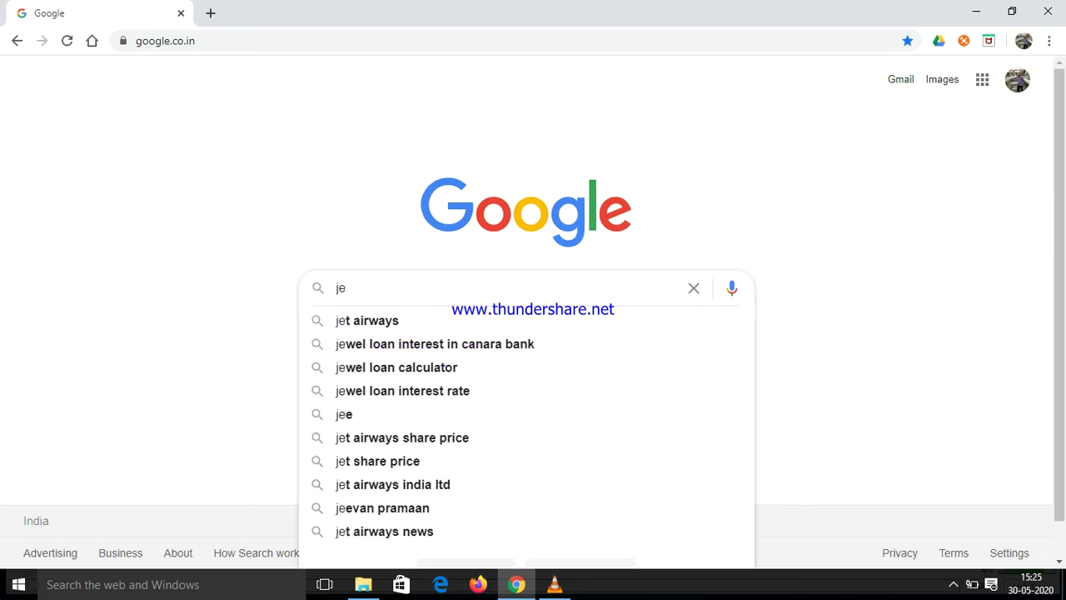
pyautogui.press('BackSpace')
pyautogui.write('deve')
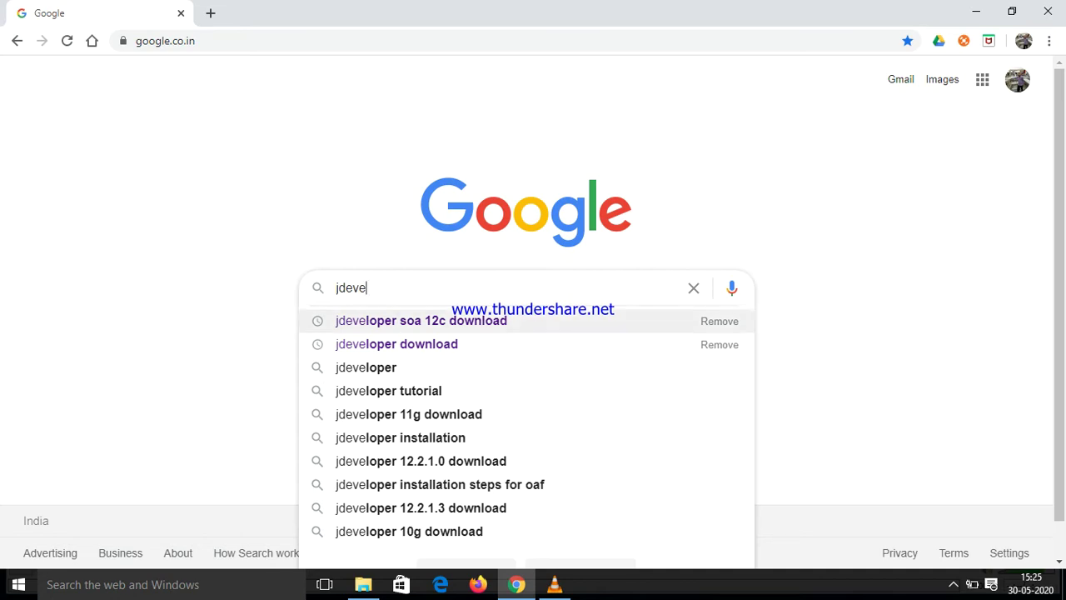
pyautogui.click(421, 321)
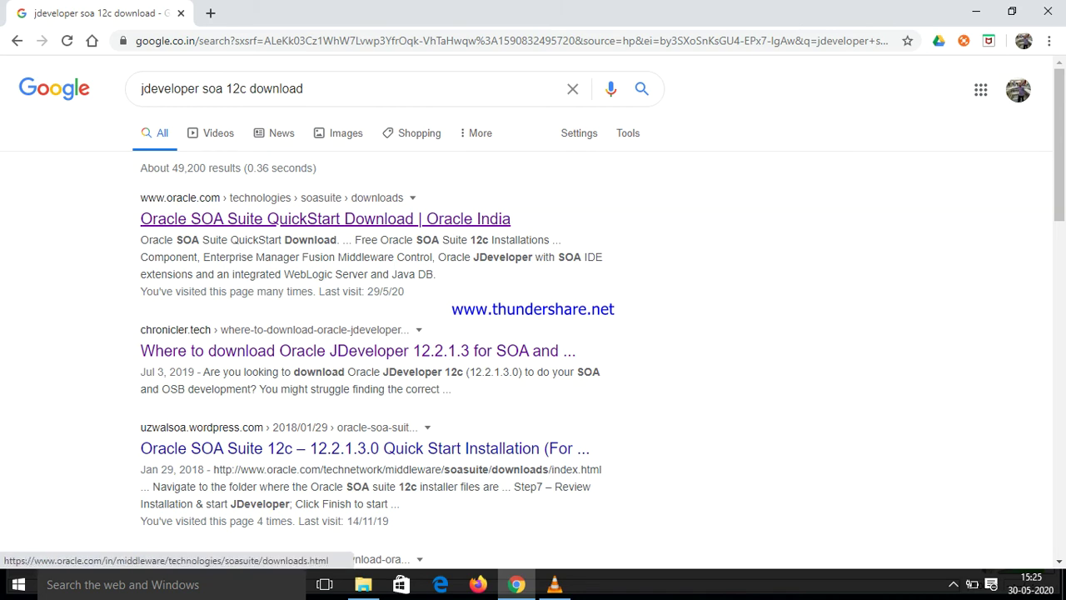
pyautogui.click(370, 218)
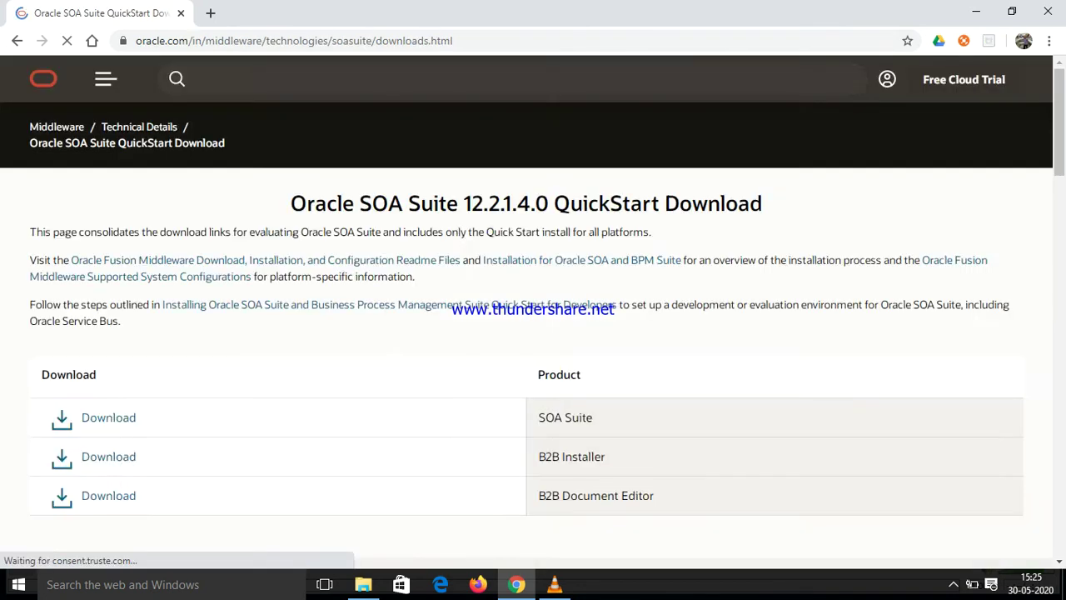
# Reopen the Oracle QuickStart Download page in a new tab and start the SOA Suite download
pyautogui.rightClick(370, 221)
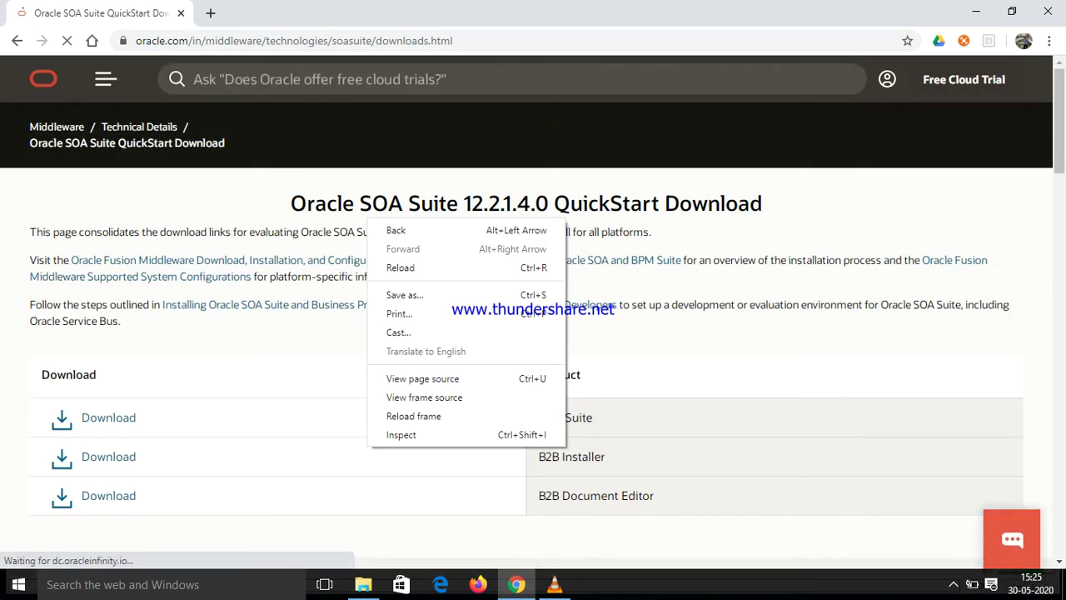
pyautogui.click(395, 230)
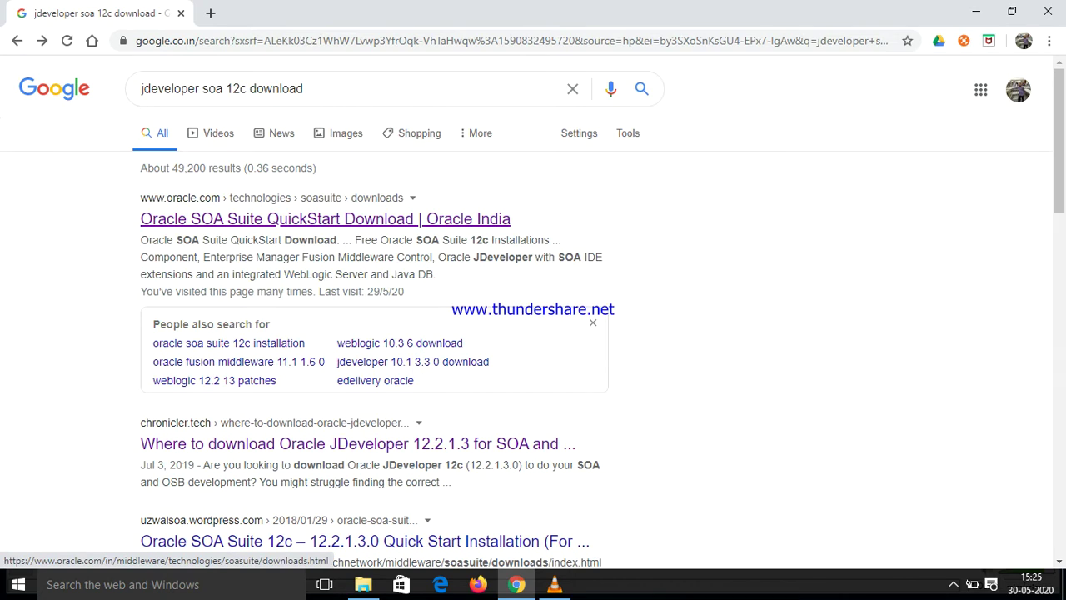
pyautogui.rightClick(276, 215)
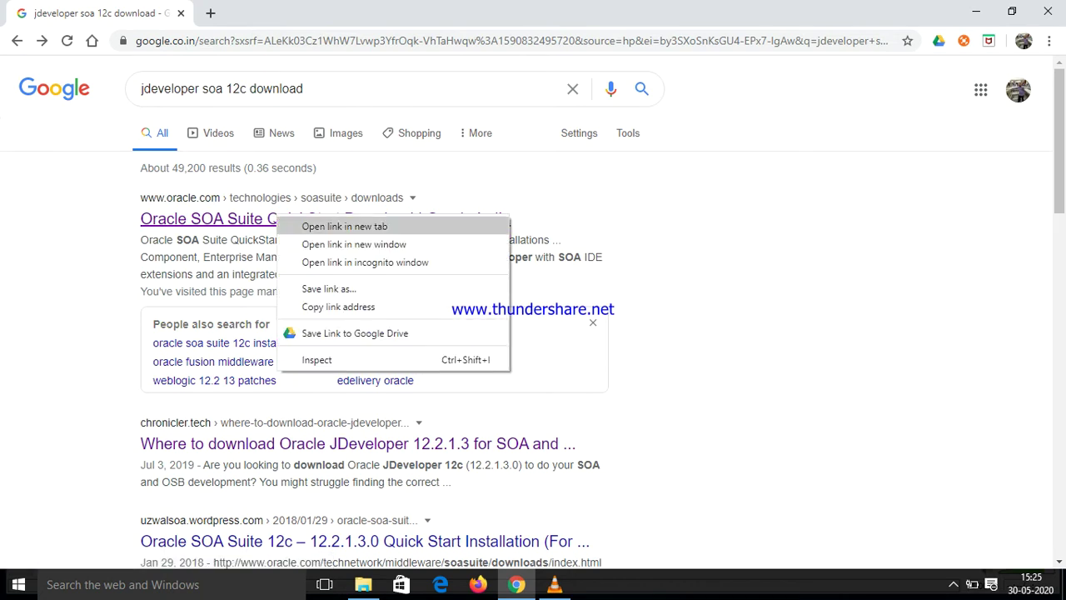
pyautogui.click(333, 225)
pyautogui.hotkey('ctrl', 'Tab')
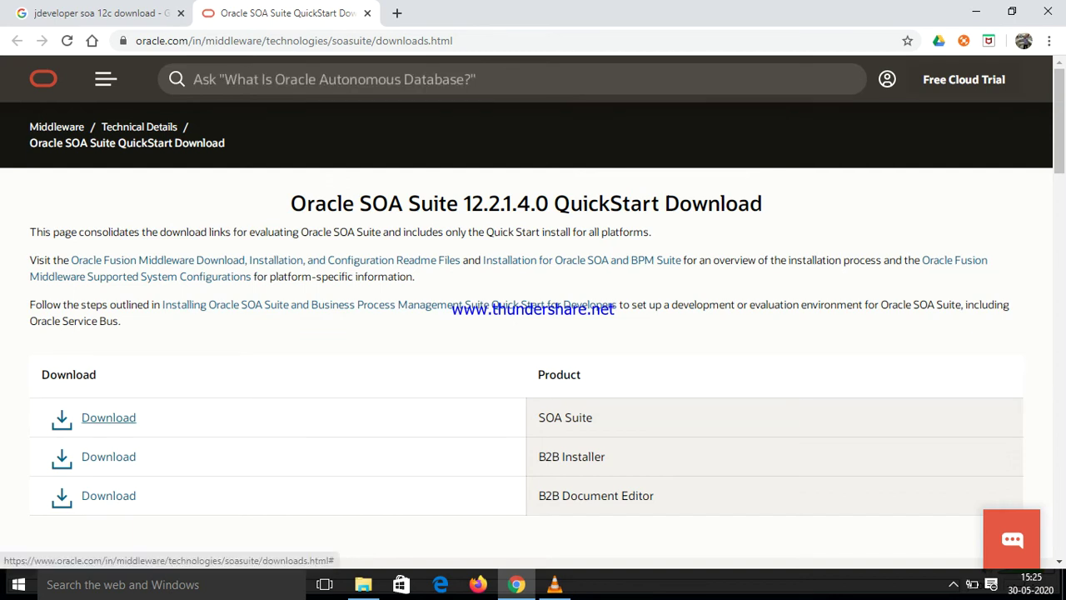
pyautogui.click(109, 417)
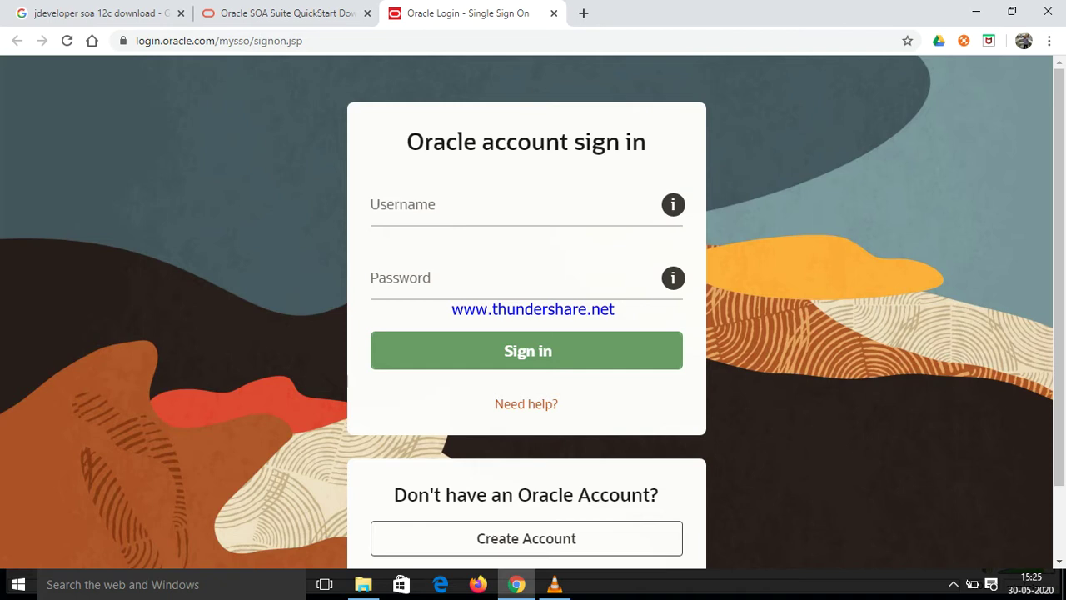
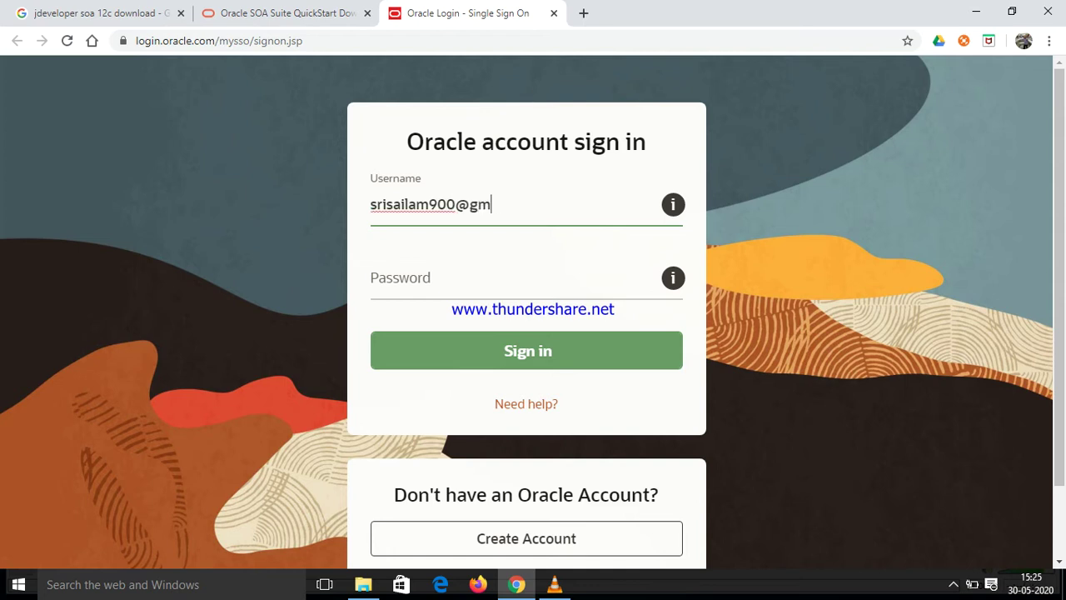
# Sign in to Oracle with the account e-mail as username and the account password
pyautogui.click(500, 279)
pyautogui.write('**********')
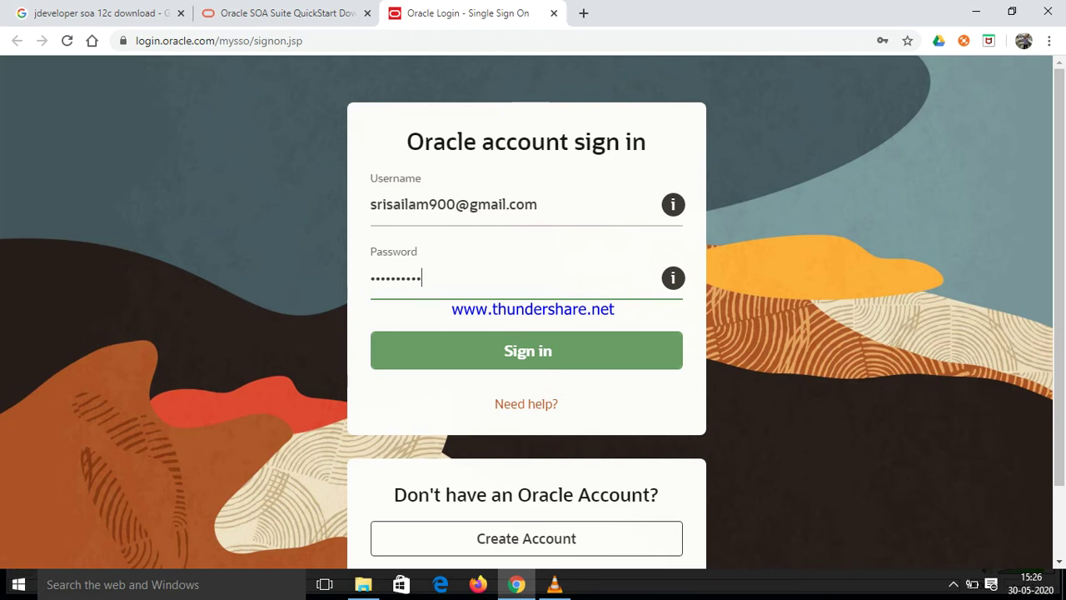
pyautogui.press('Return')
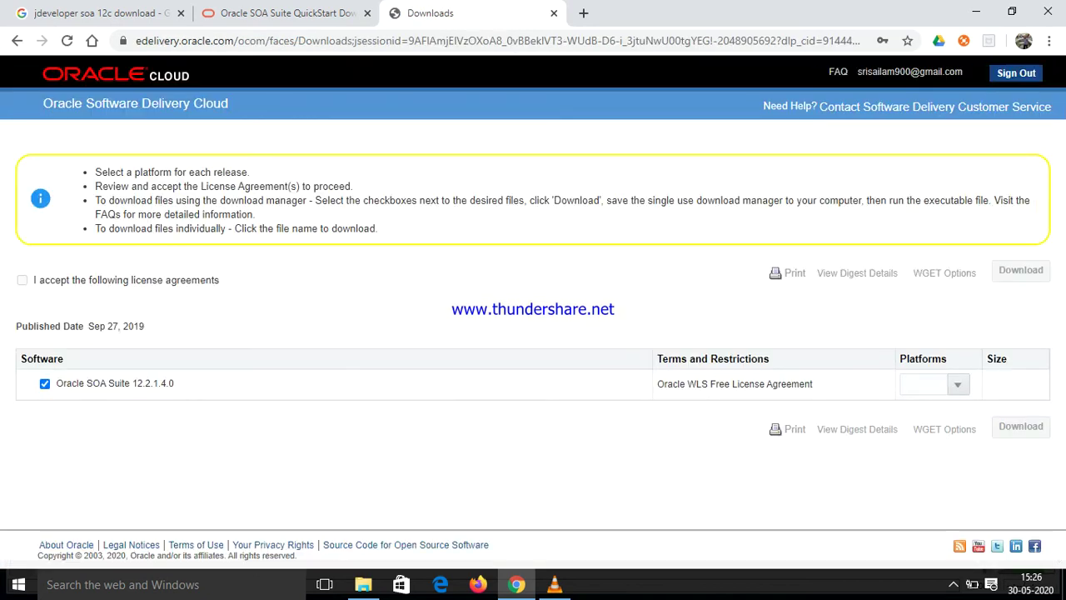
# Choose the Microsoft Windows x64 (64-bit) platform and accept the Oracle License Agreement
pyautogui.click(958, 384)
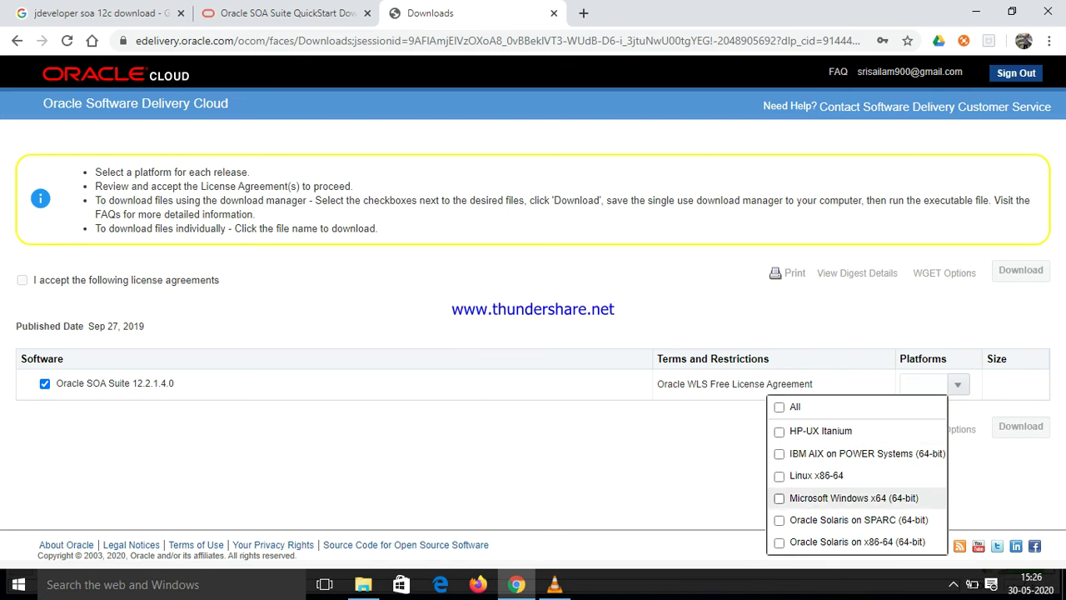
pyautogui.click(779, 497)
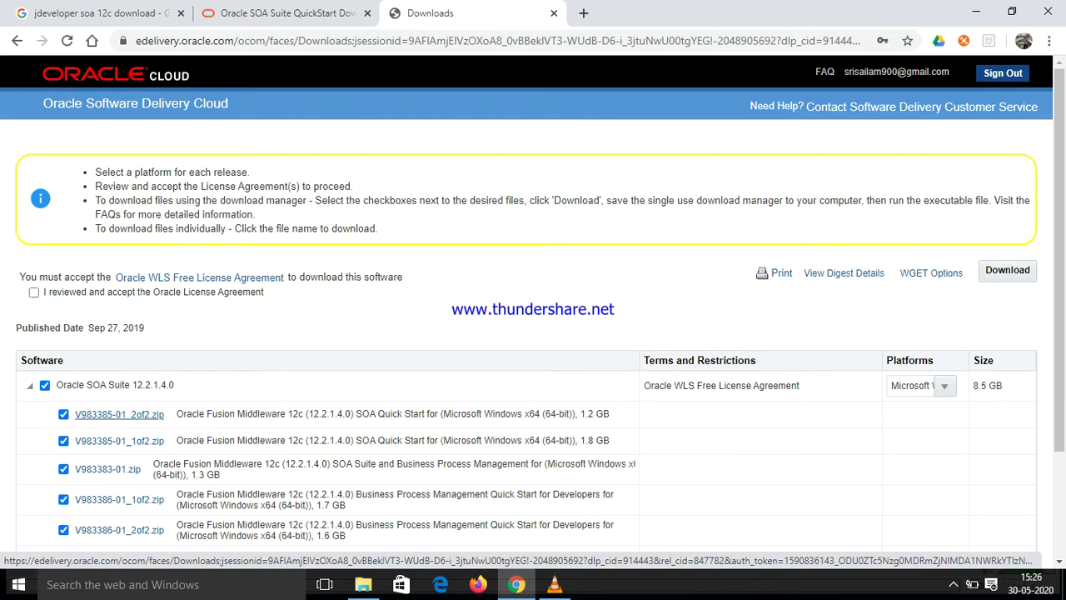
pyautogui.click(119, 441)
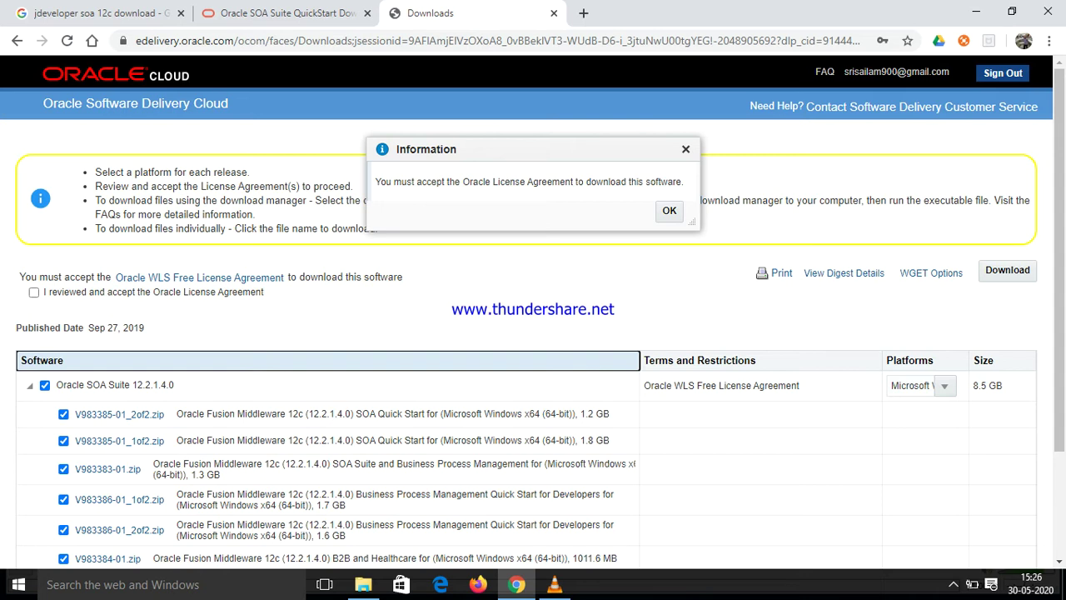
pyautogui.click(669, 211)
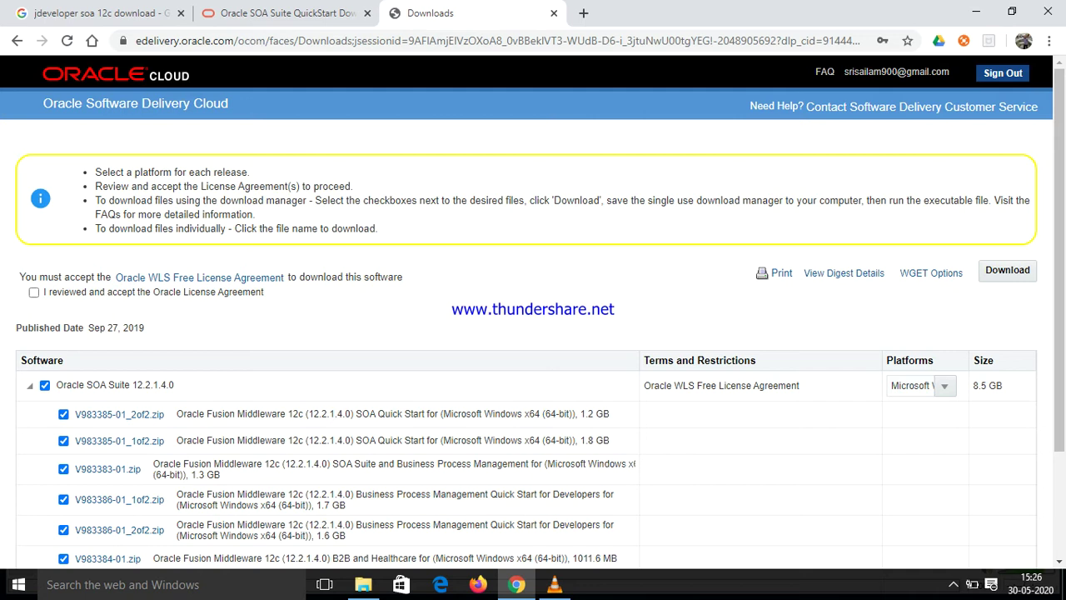
pyautogui.click(33, 293)
# Download V983385-01_1of2.zip and V983385-01_2of2.zip
pyautogui.click(120, 441)
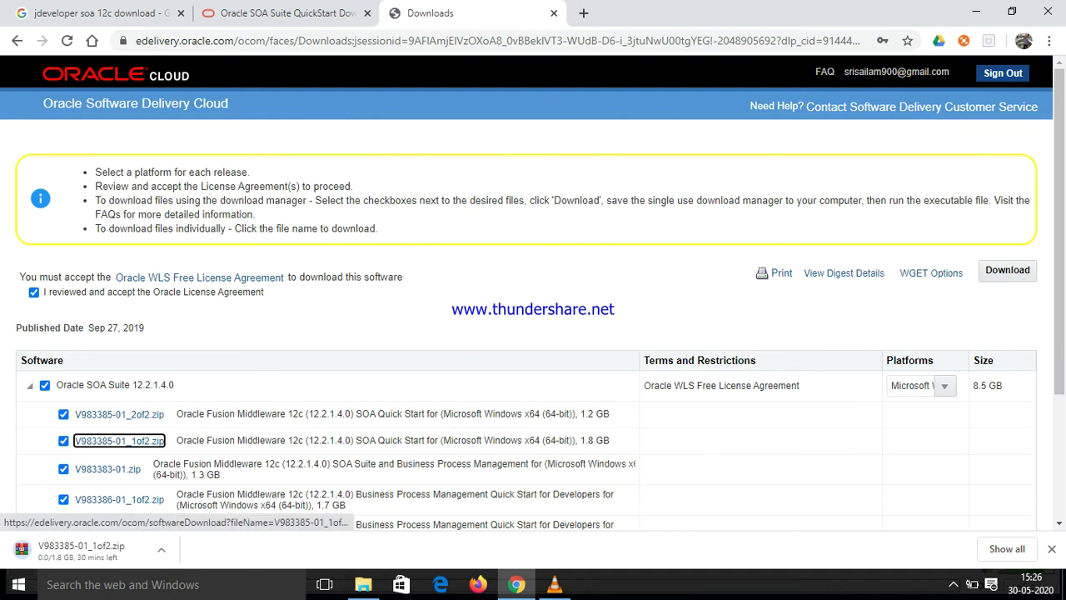
pyautogui.click(119, 414)
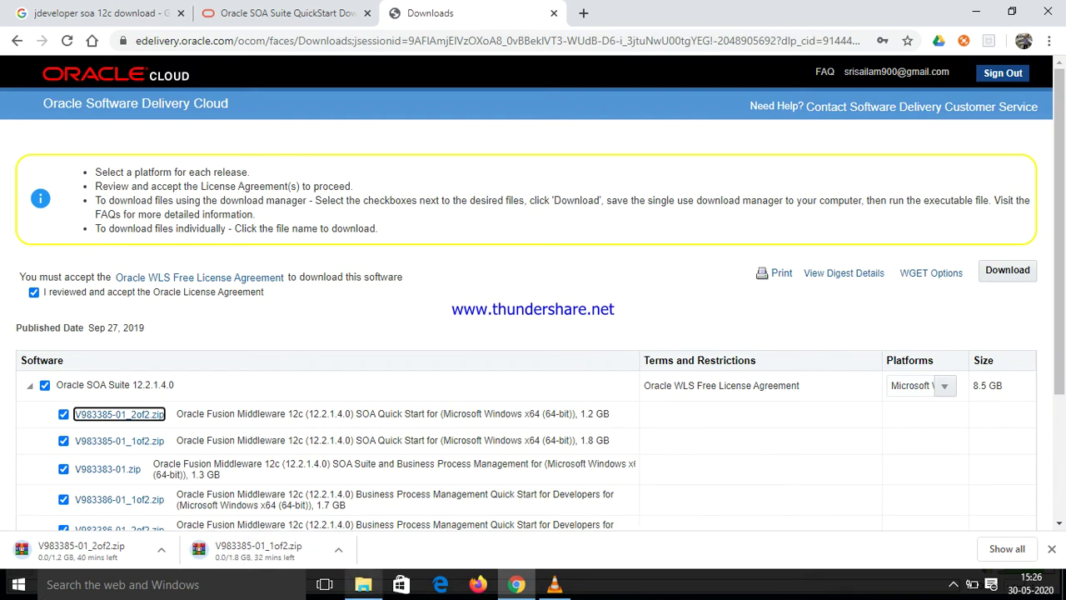
pyautogui.click(363, 584)
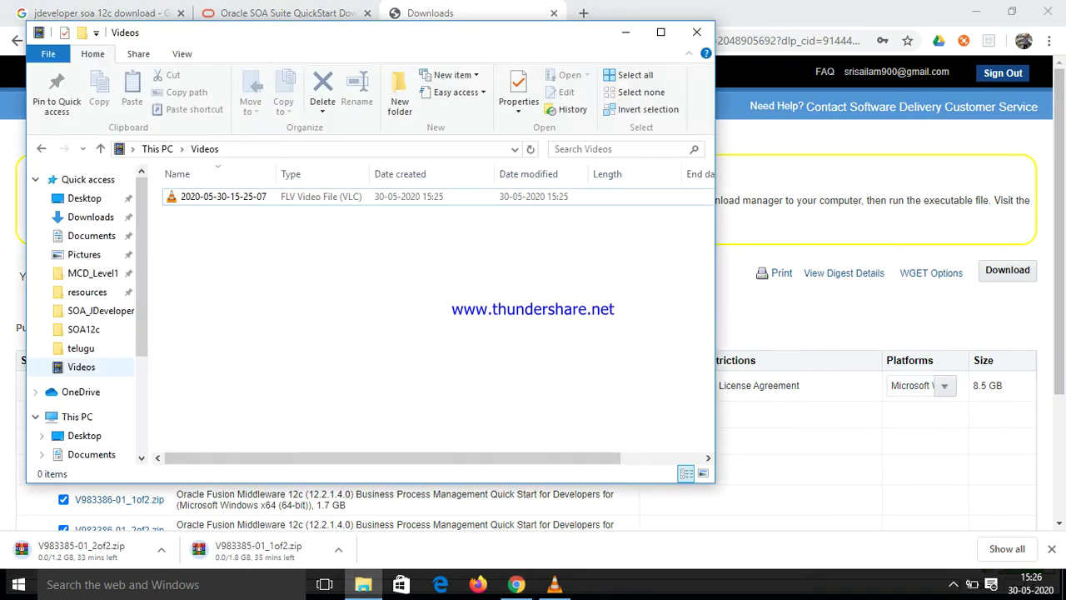
# Open D:\software\SOA12c and open V983385-01_1of2.zip in WinRAR
pyautogui.click(100, 310)
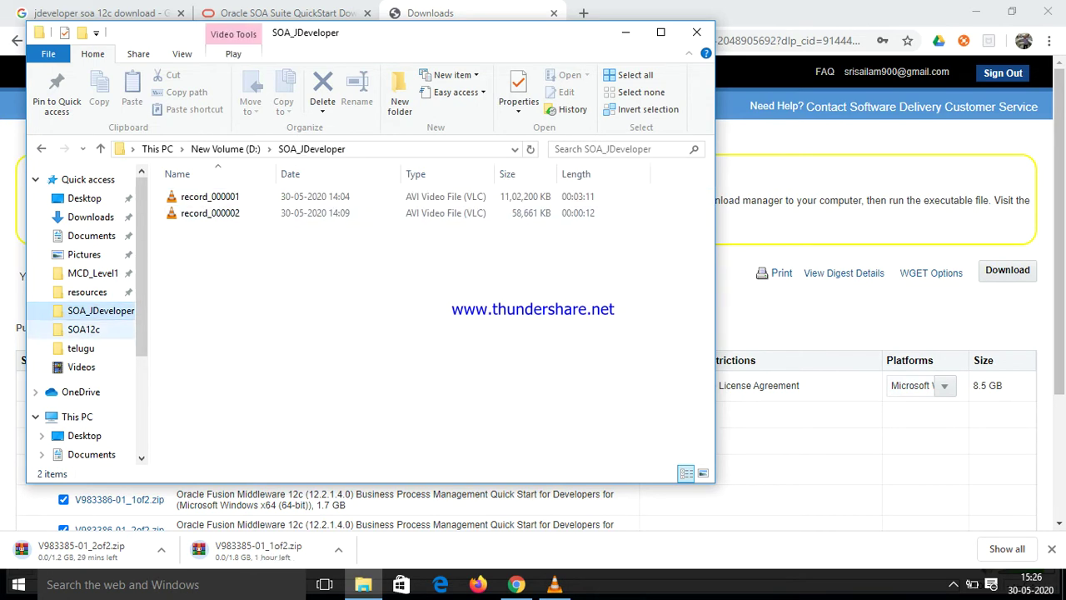
pyautogui.click(83, 329)
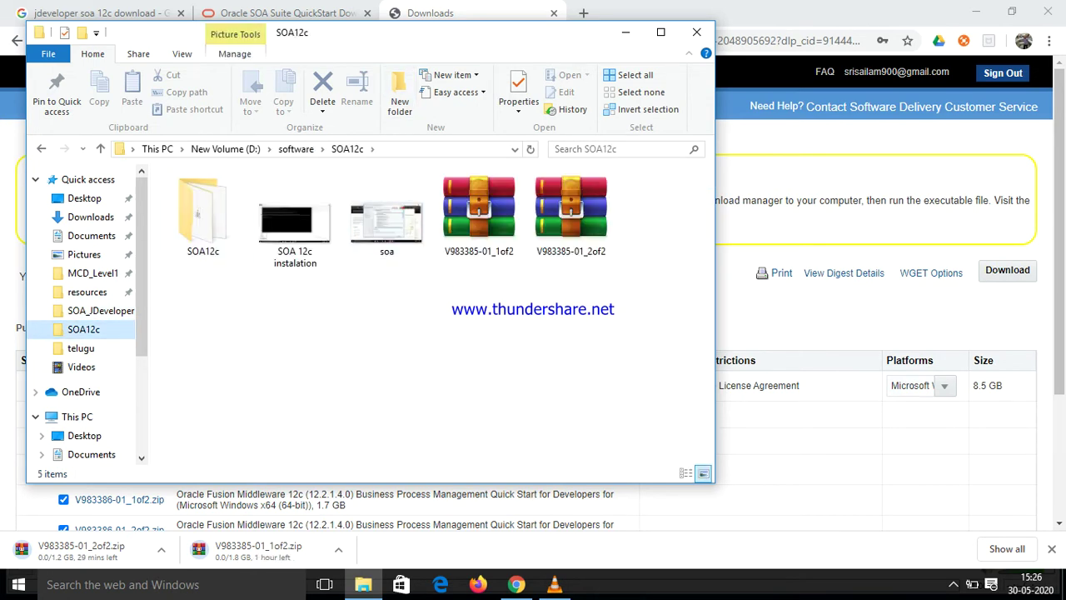
pyautogui.moveTo(459, 32); pyautogui.dragTo(695, 76)
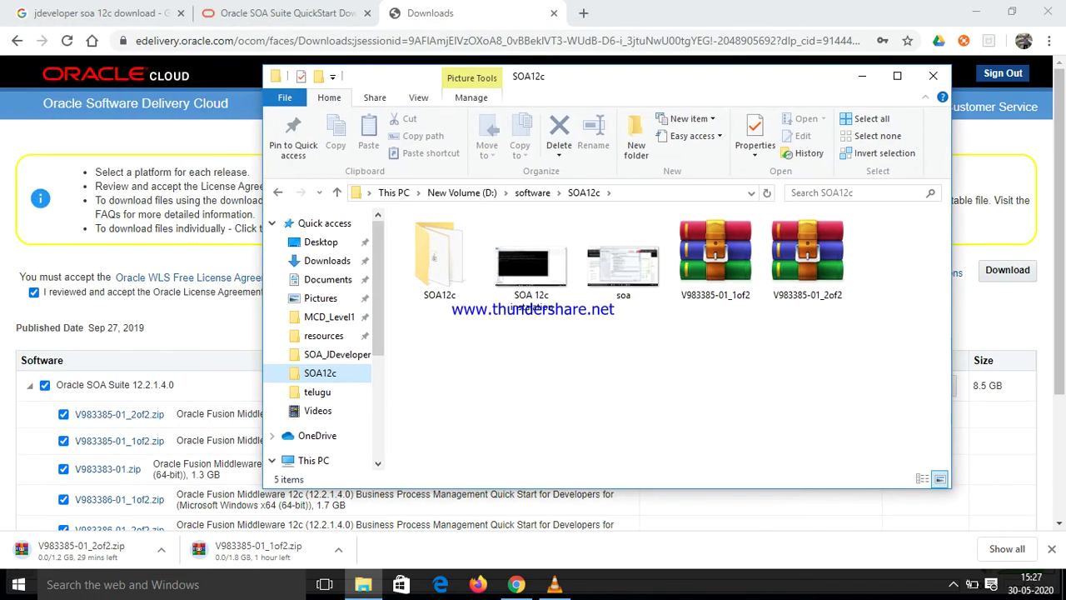
pyautogui.doubleClick(714, 258)
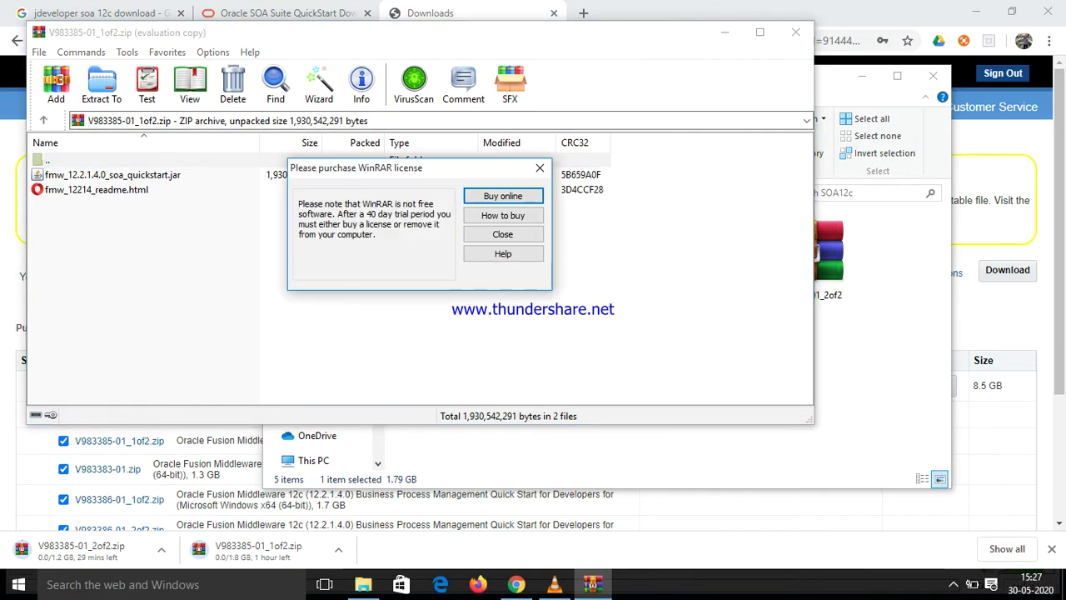
pyautogui.press('Escape')
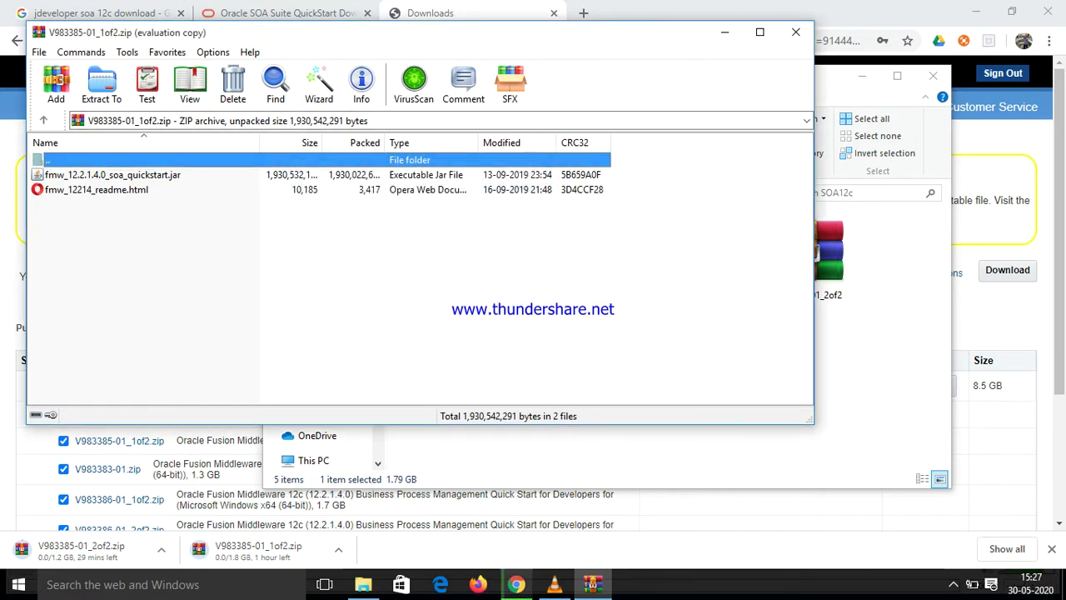
pyautogui.click(796, 31)
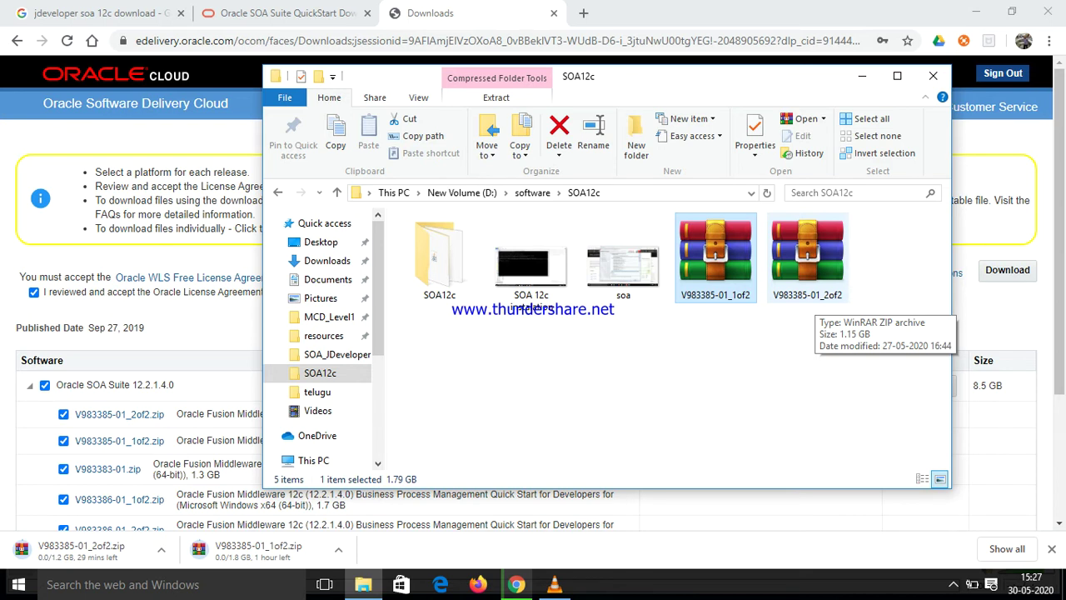
pyautogui.doubleClick(807, 279)
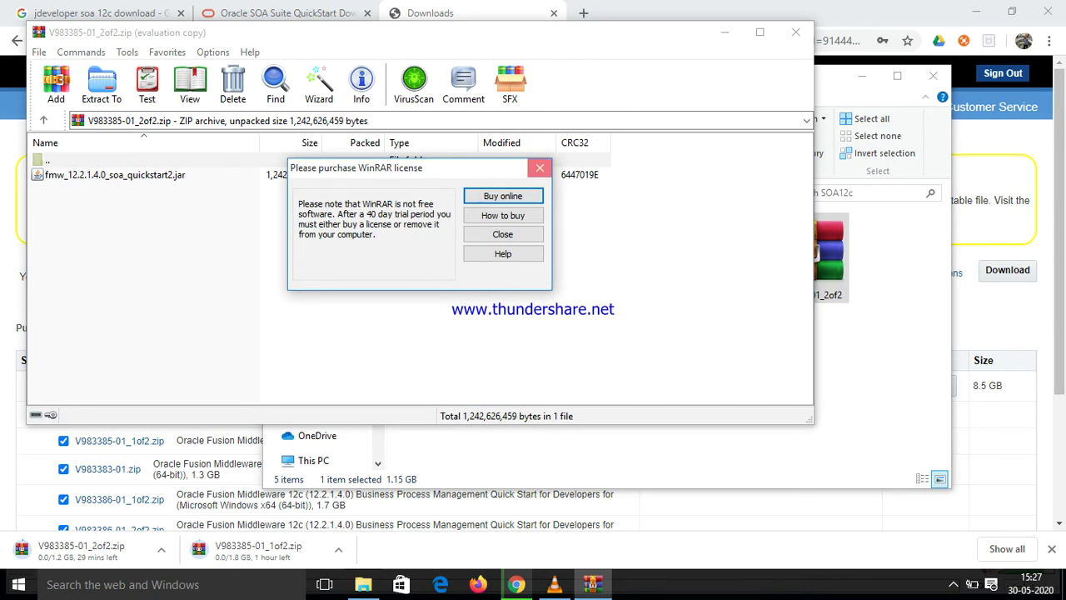
pyautogui.click(540, 167)
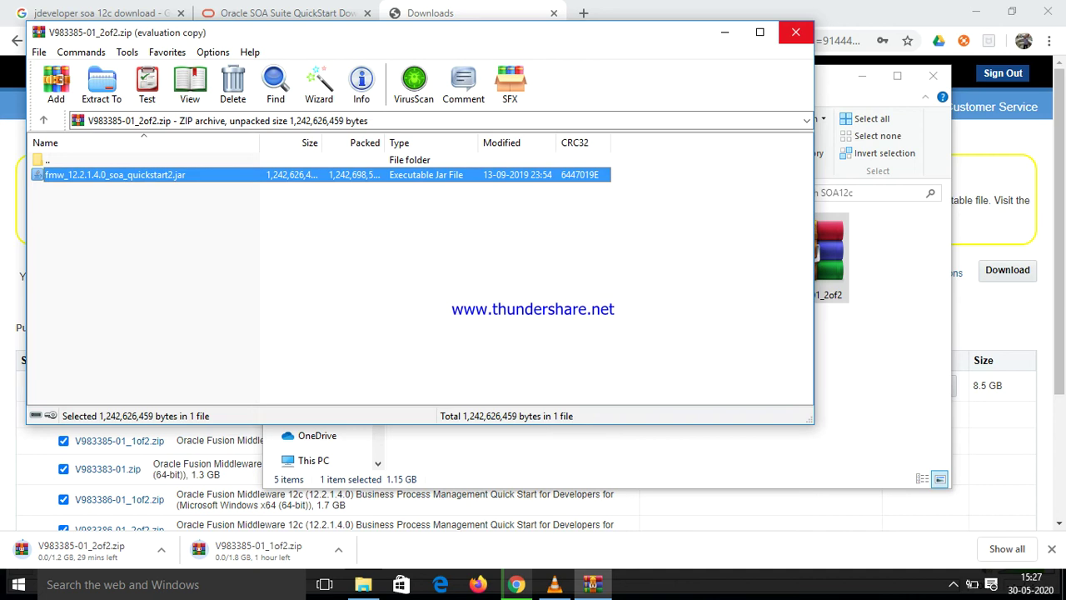
pyautogui.click(795, 32)
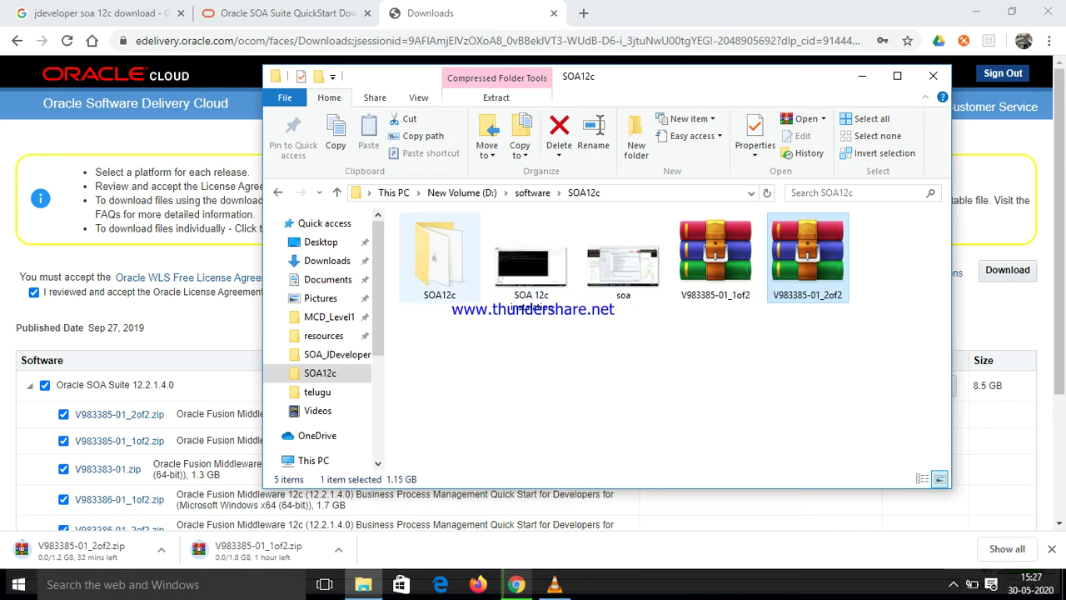
pyautogui.doubleClick(440, 258)
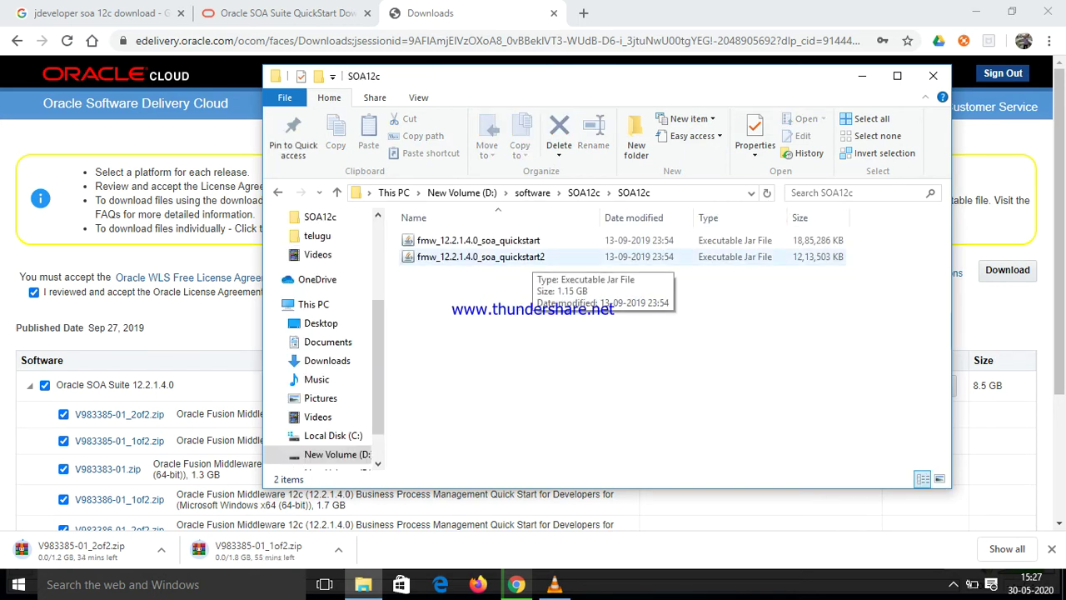
# Select the SOA12c subfolder's path and search Windows for cmd
pyautogui.click(550, 192)
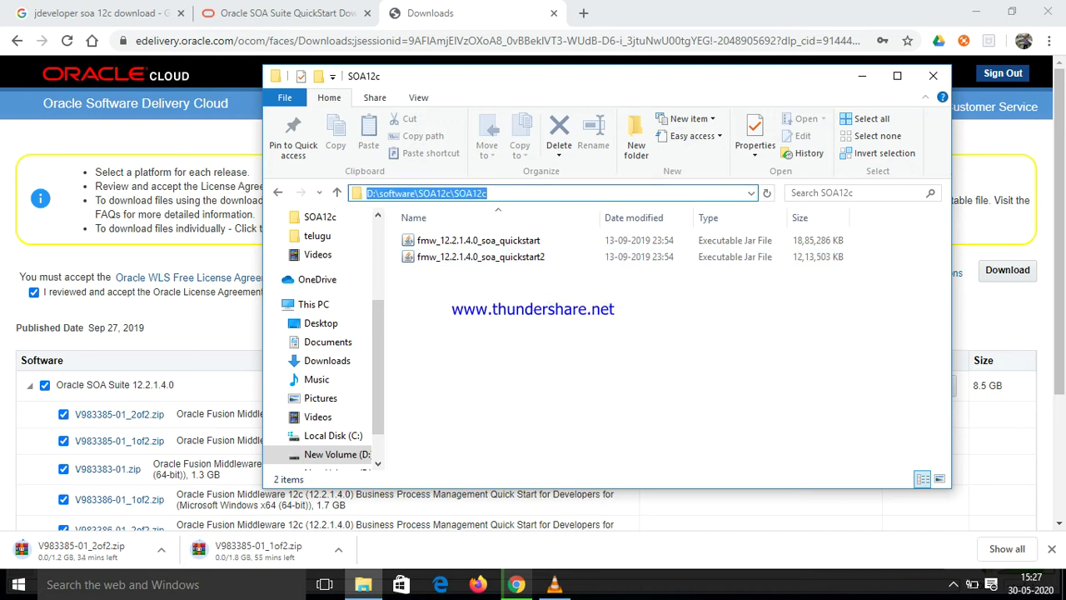
pyautogui.press('super+s')
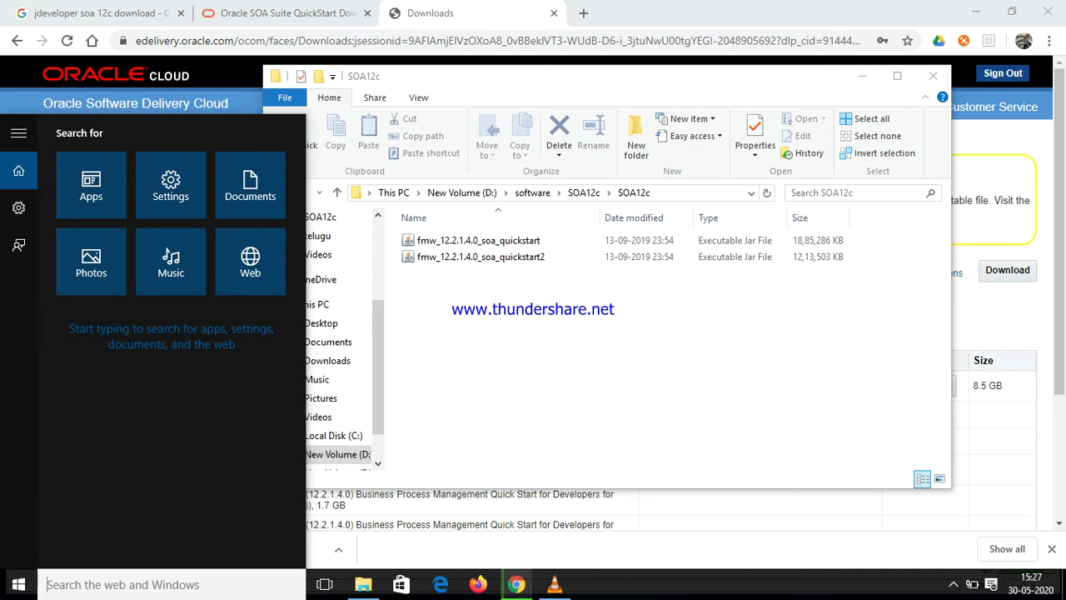
pyautogui.write('cmd')
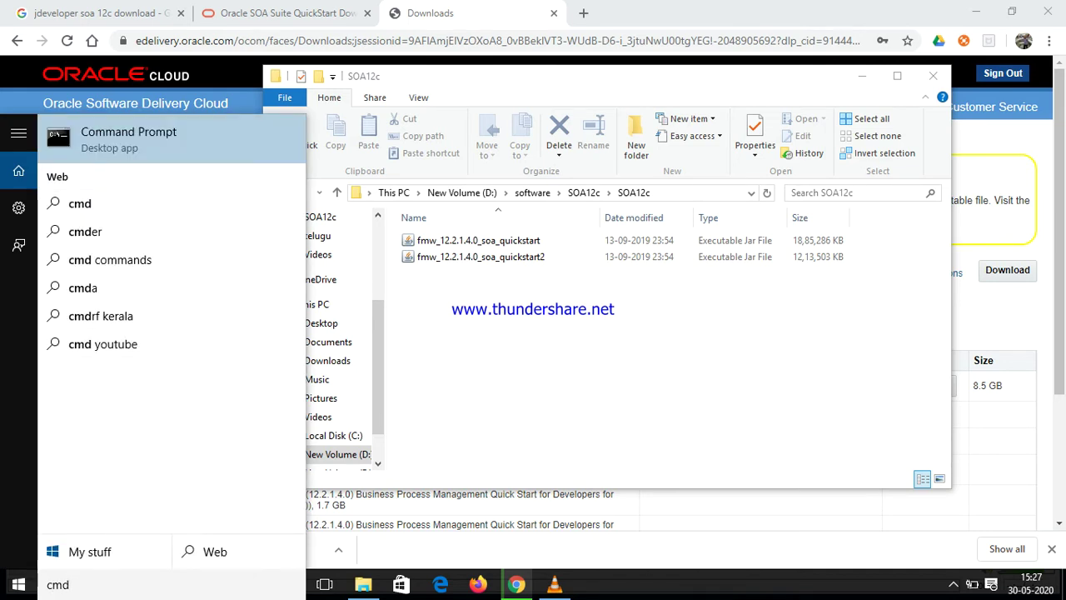
# Run Command Prompt as administrator and type cd at the system32 prompt
pyautogui.hotkey('shift', 'F10')
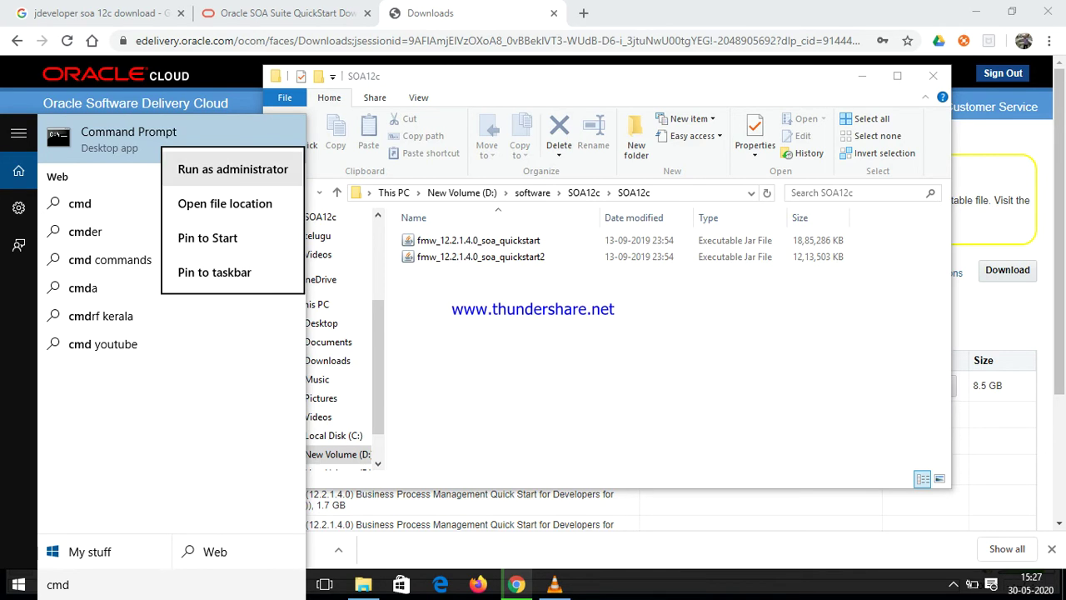
pyautogui.press('Return')
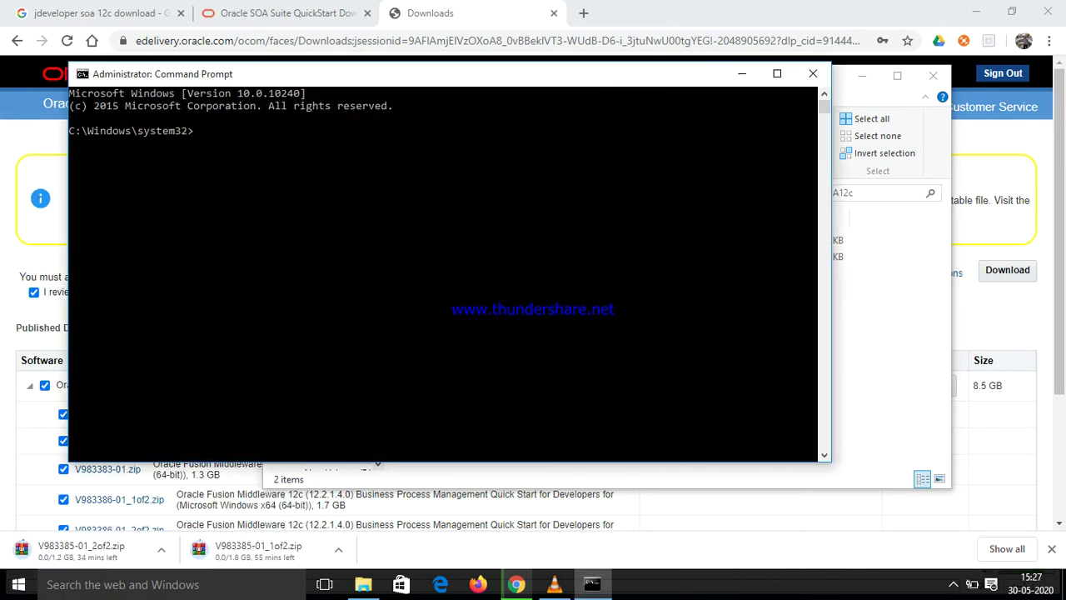
pyautogui.write('cd')
pyautogui.click(363, 584)
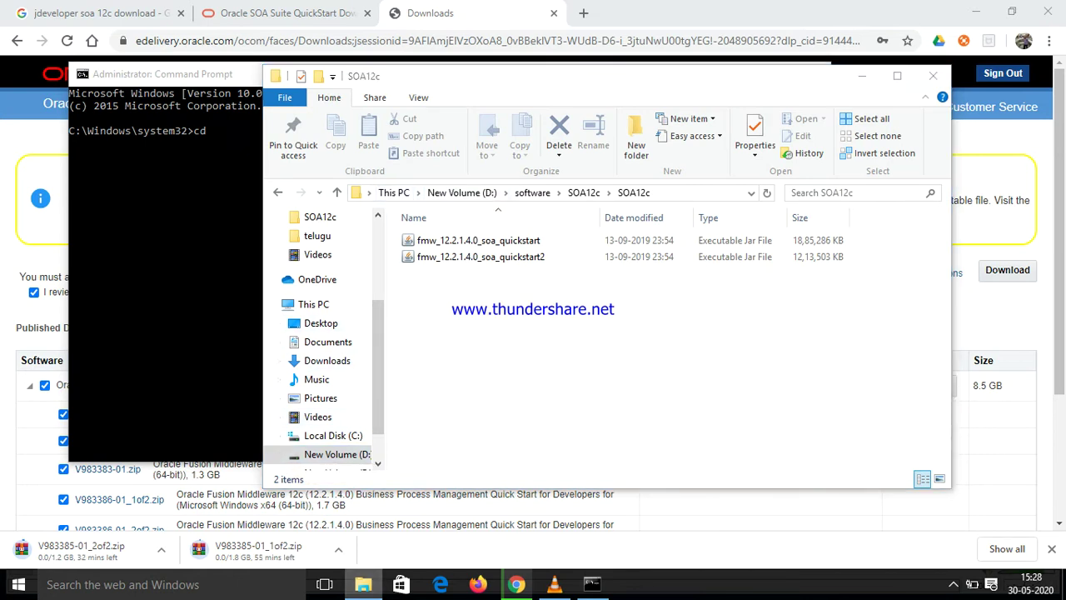
pyautogui.click(364, 584)
# Browse from This PC to C:\Program Files\Java\jdk1.8.0_91
pyautogui.click(363, 584)
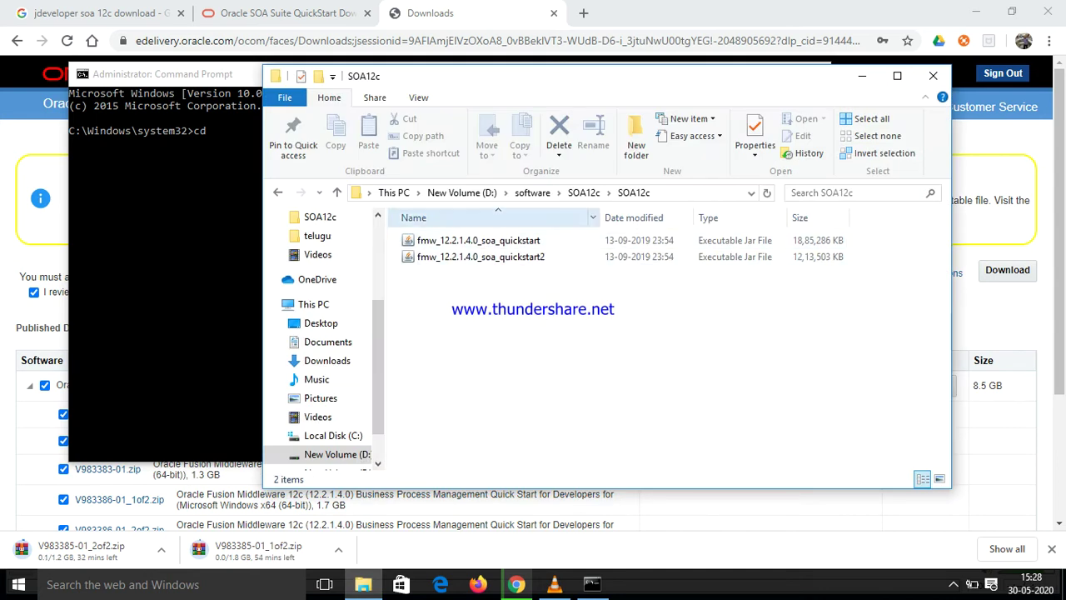
pyautogui.click(314, 304)
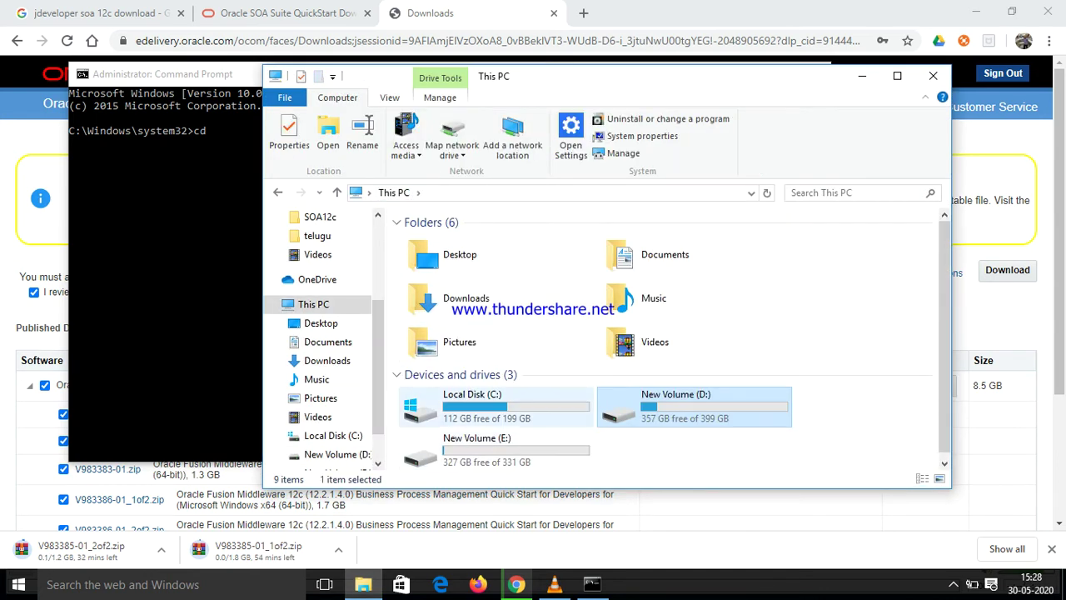
pyautogui.doubleClick(473, 405)
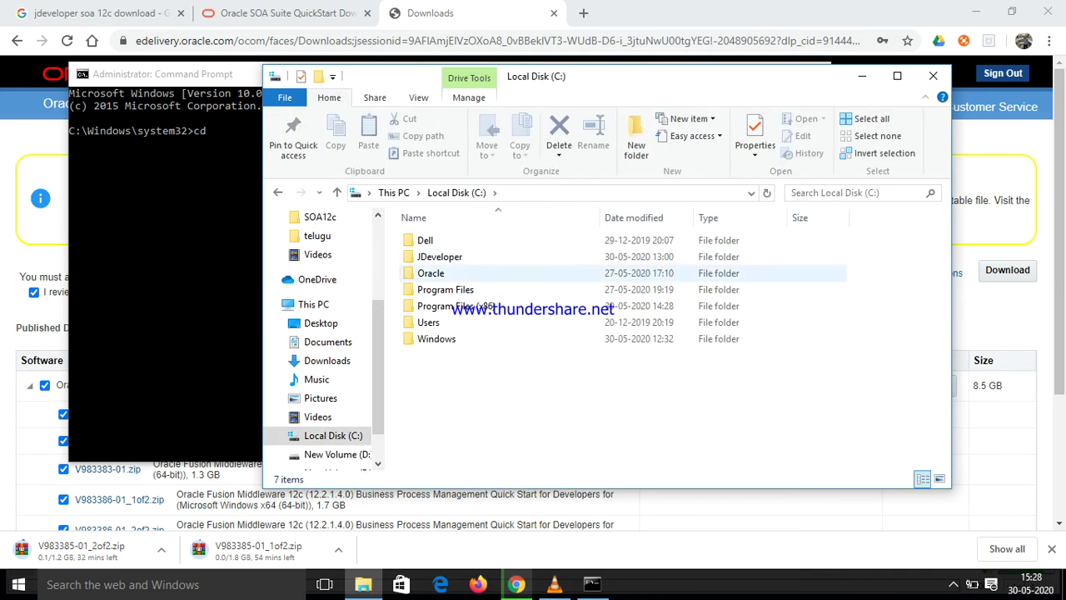
pyautogui.doubleClick(445, 290)
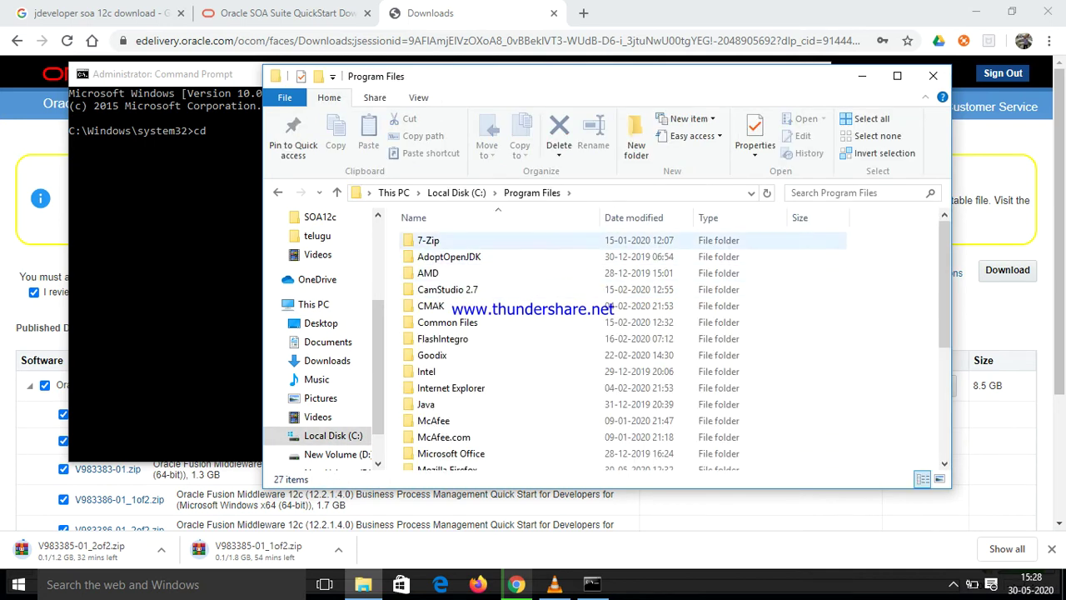
pyautogui.doubleClick(426, 404)
pyautogui.doubleClick(438, 240)
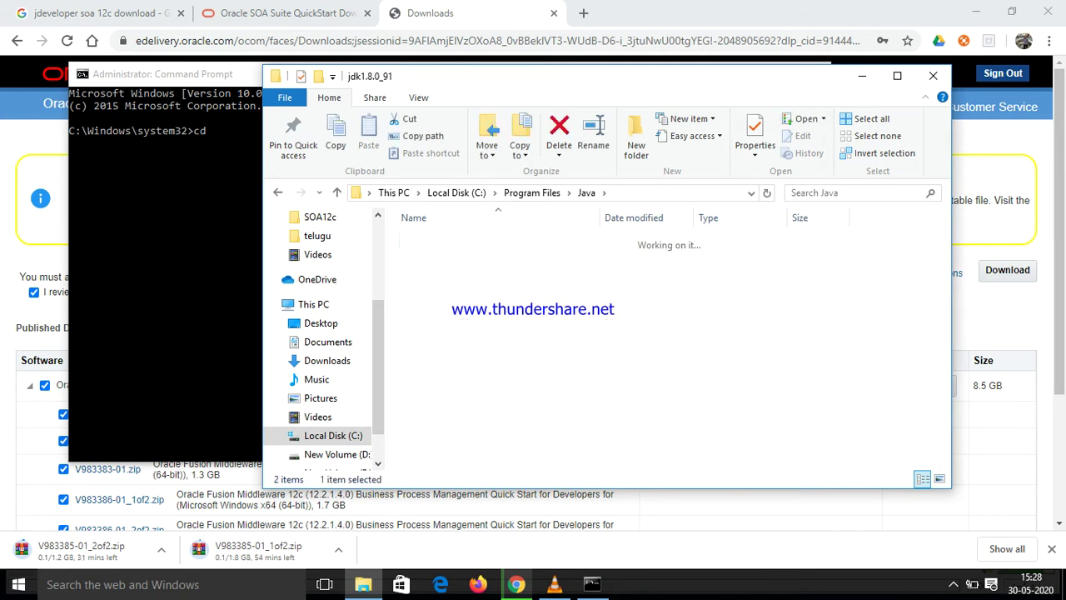
# Open the JDK's bin folder, then select and clear its address-bar path
pyautogui.click(438, 240)
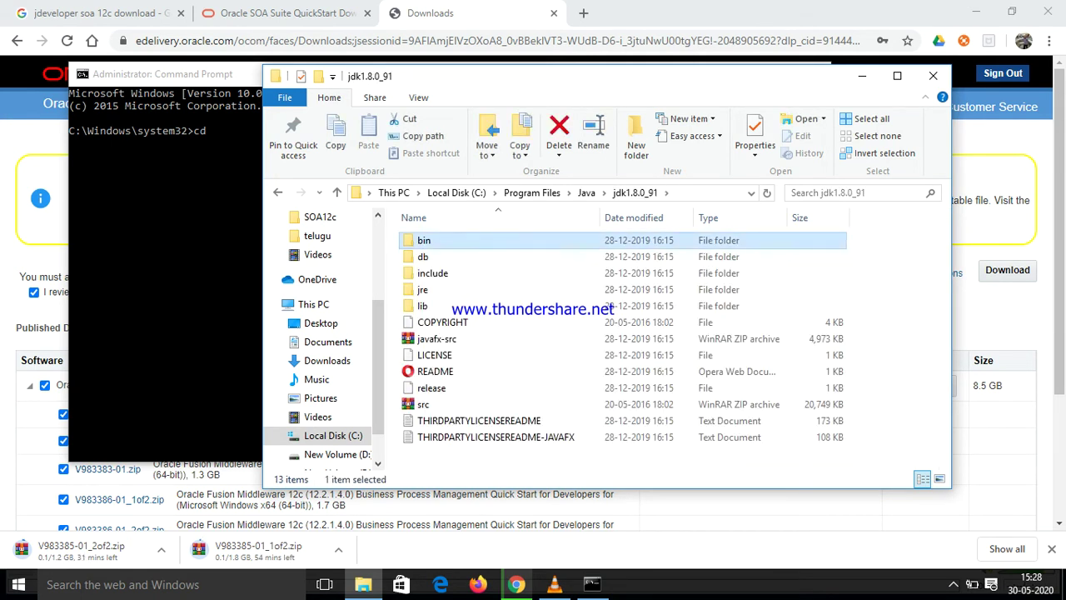
pyautogui.doubleClick(438, 240)
pyautogui.click(444, 193)
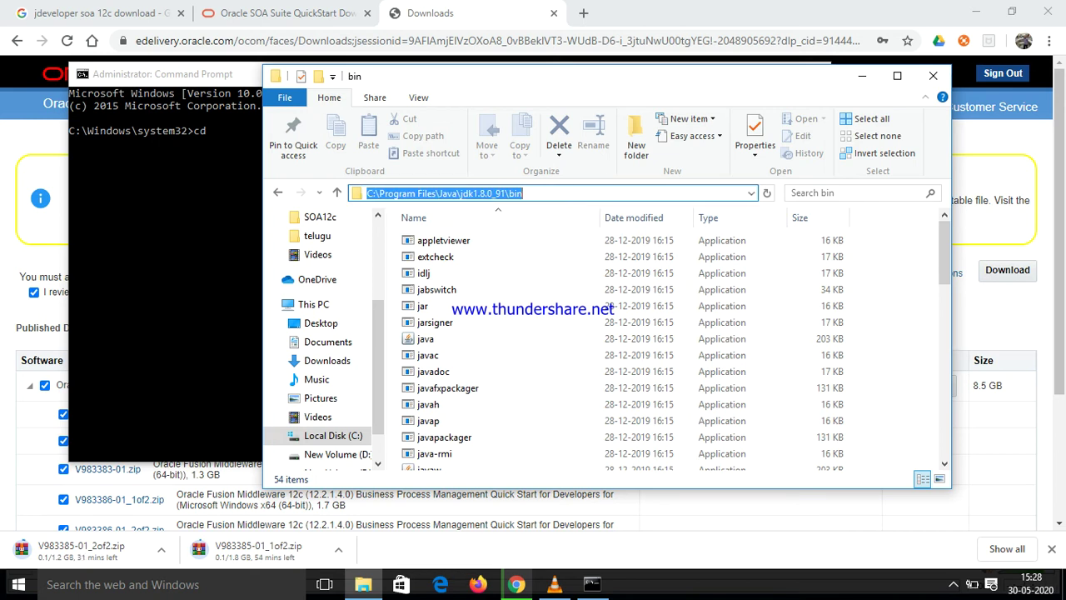
pyautogui.press('BackSpace')
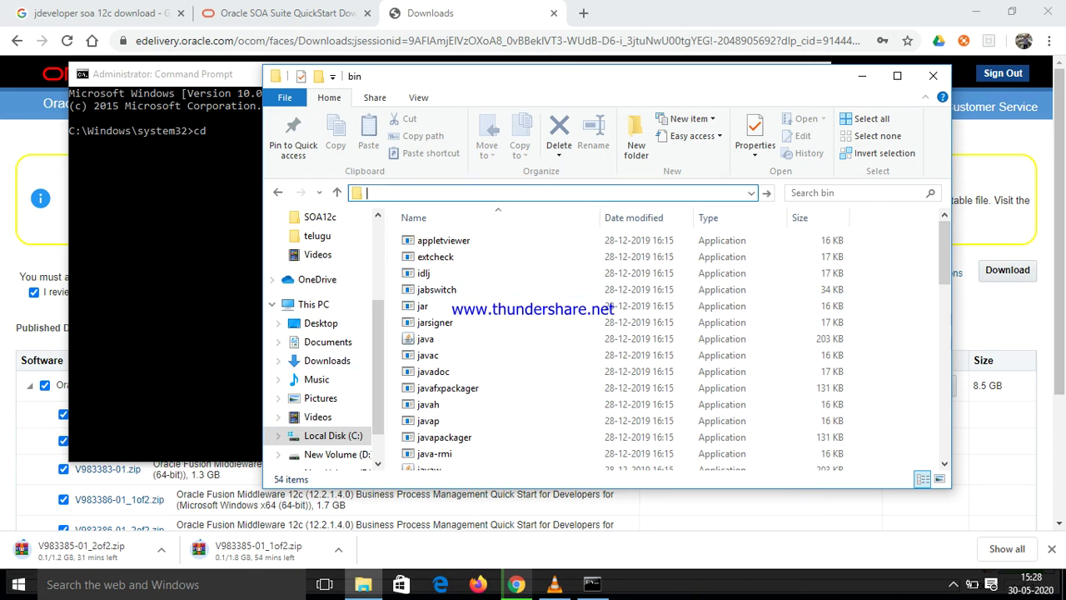
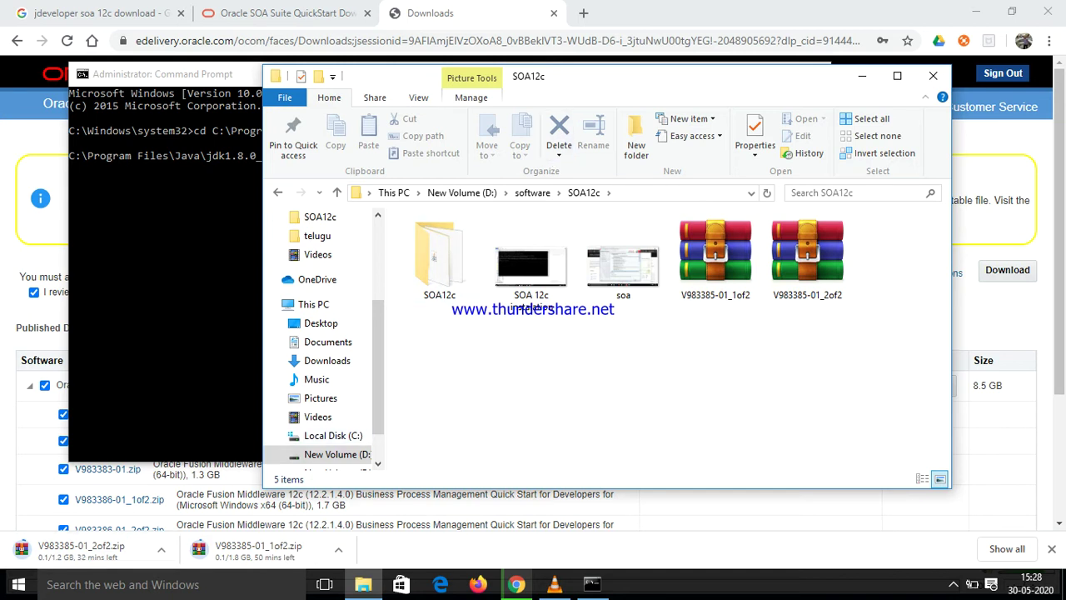
# Open the inner SOA12c folder and cut its full path from Explorer's address bar
pyautogui.moveTo(583, 76); pyautogui.dragTo(654, 302)
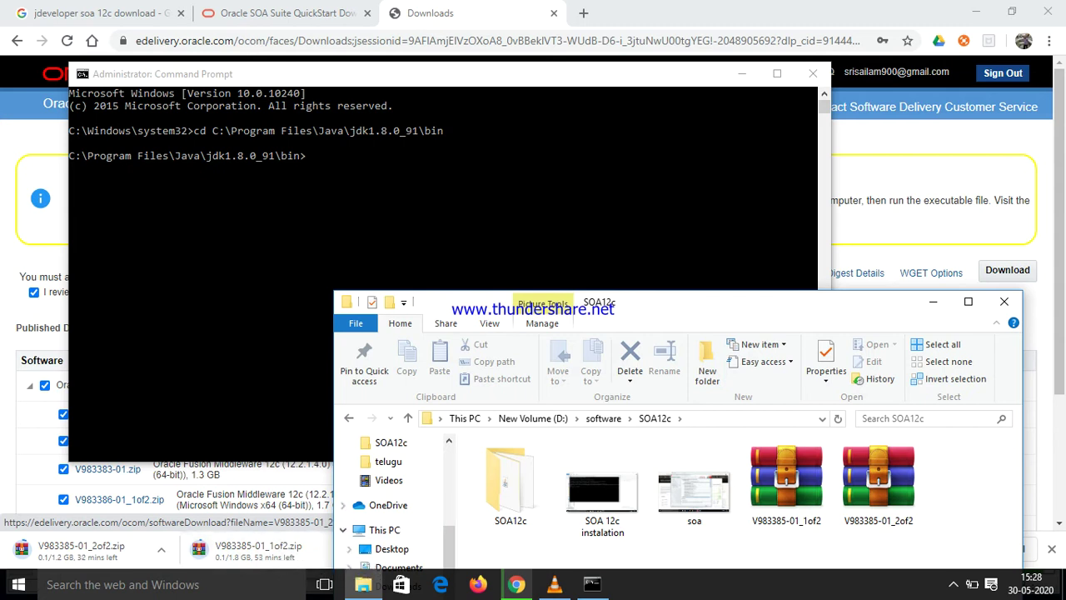
pyautogui.doubleClick(505, 481)
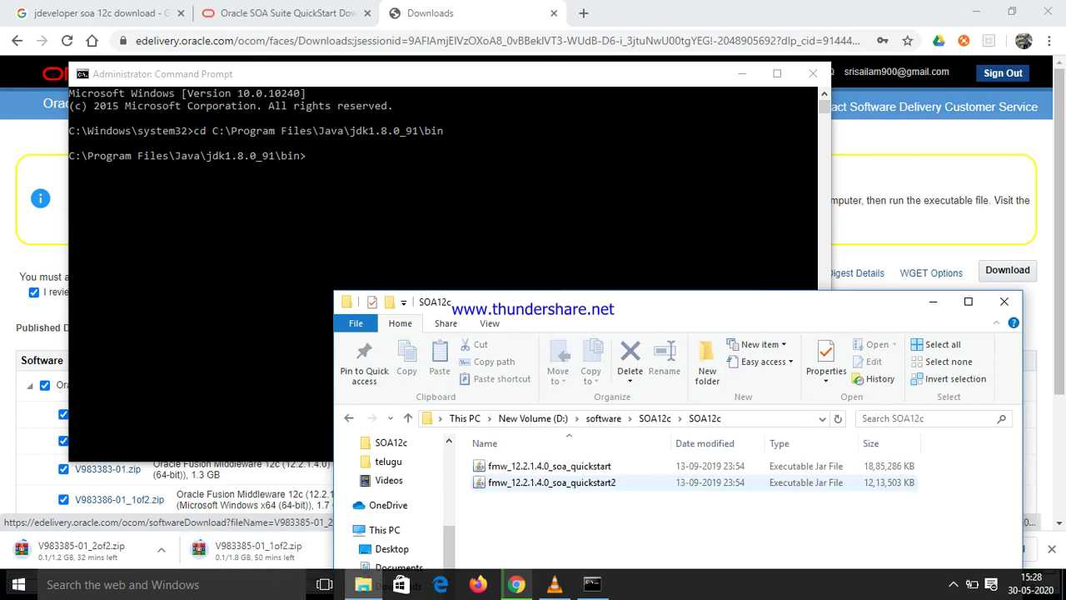
pyautogui.click(750, 418)
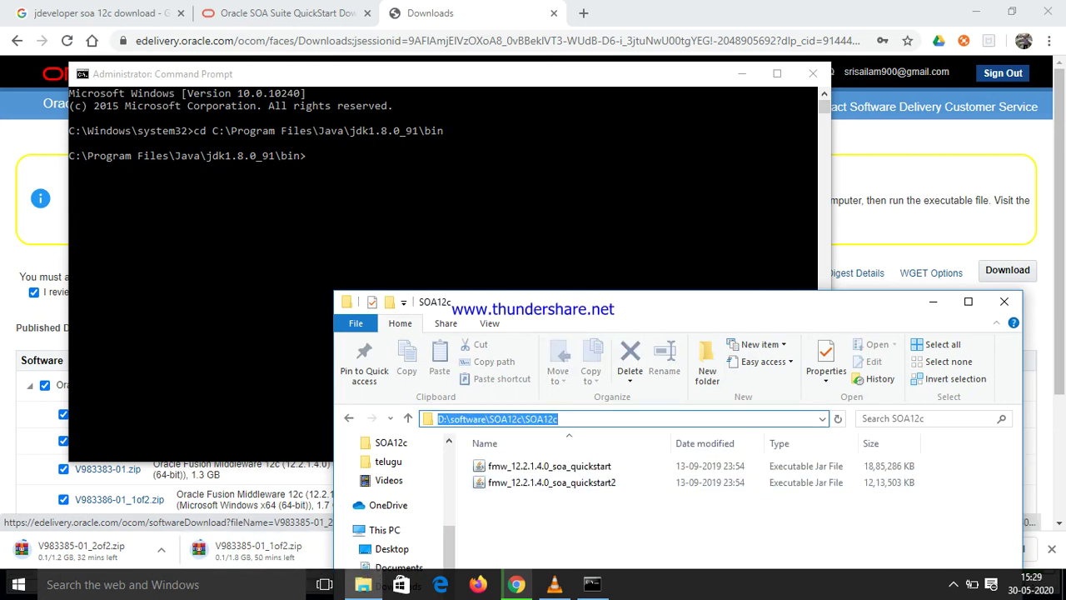
pyautogui.hotkey('ctrl', 'x')
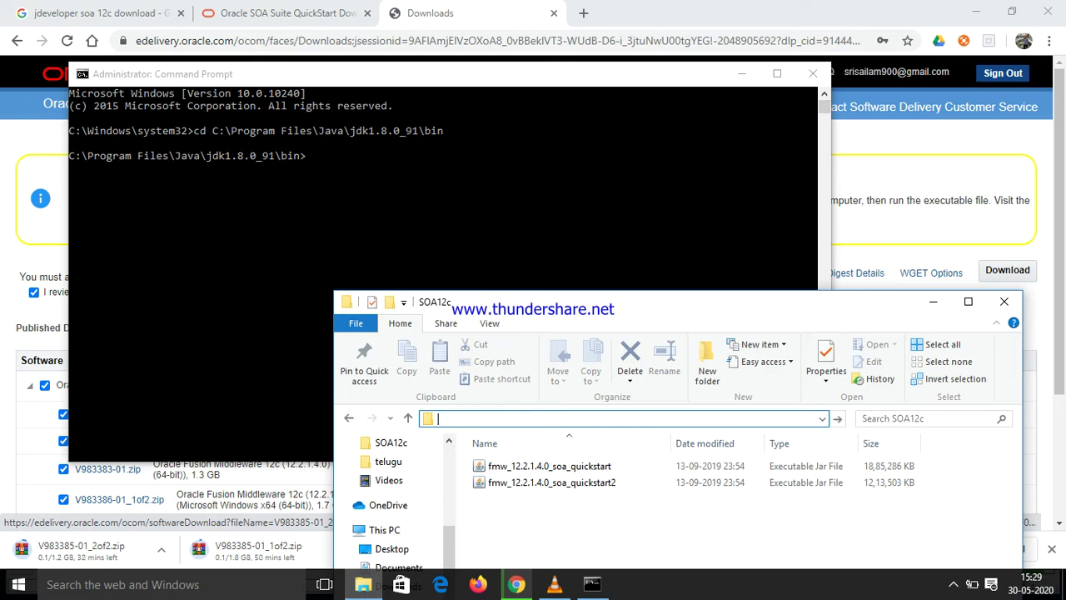
pyautogui.hotkey('alt', 'Tab')
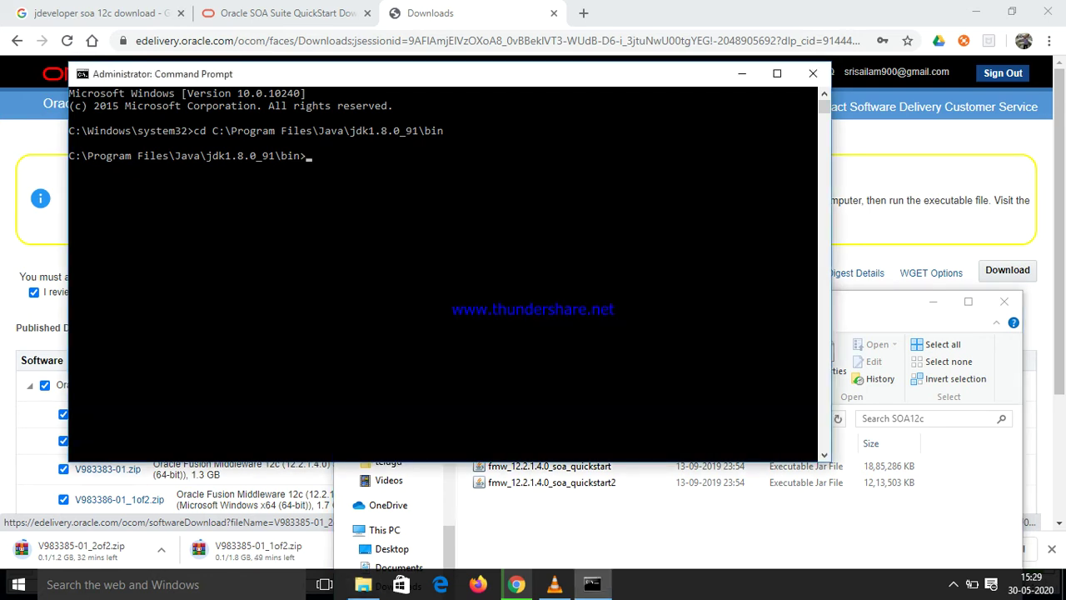
# Run java -jar on fmw_12.2.1.4.0_soa_quickstart.jar from the pasted SOA12c folder path
pyautogui.write('java -jar')
pyautogui.hotkey('ctrl', 'v')
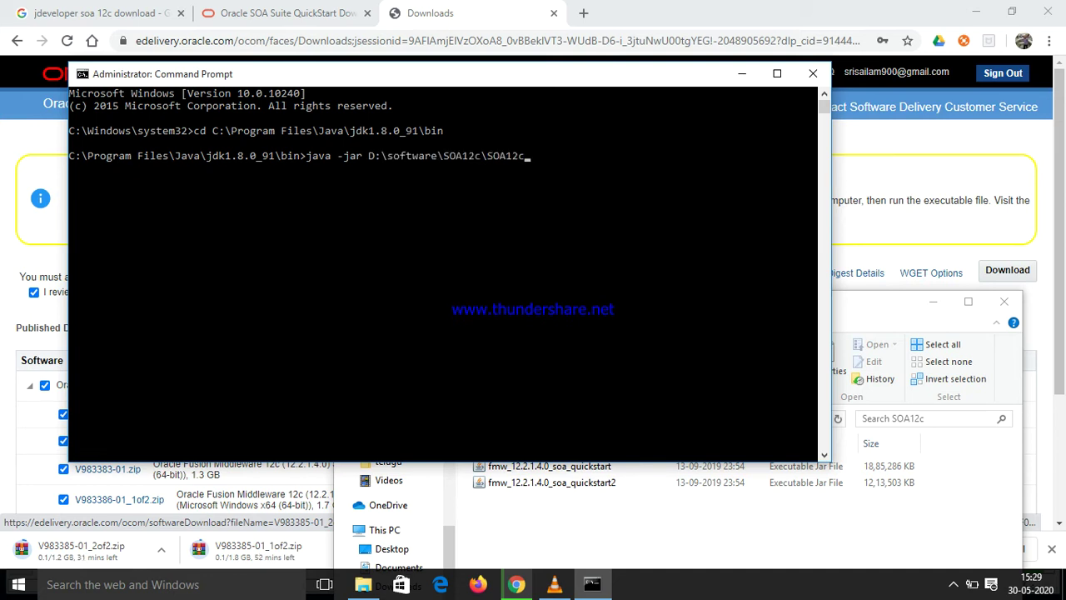
pyautogui.write('\\')
pyautogui.write('f')
pyautogui.press('Tab')
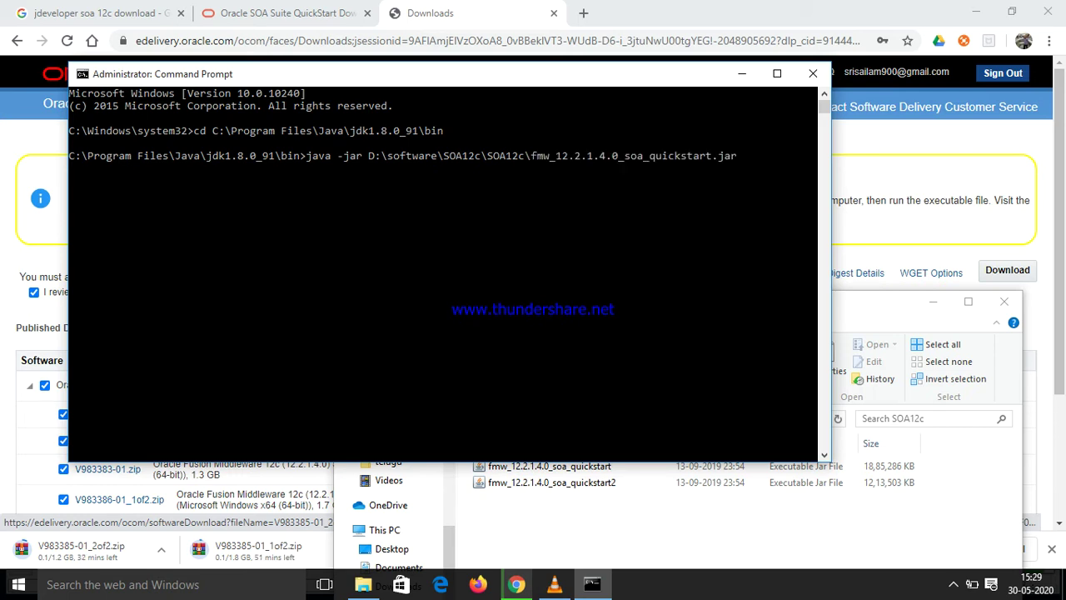
pyautogui.press('Tab')
pyautogui.press('Tab')
pyautogui.press('Tab')
pyautogui.press('Tab')
pyautogui.press('Return')
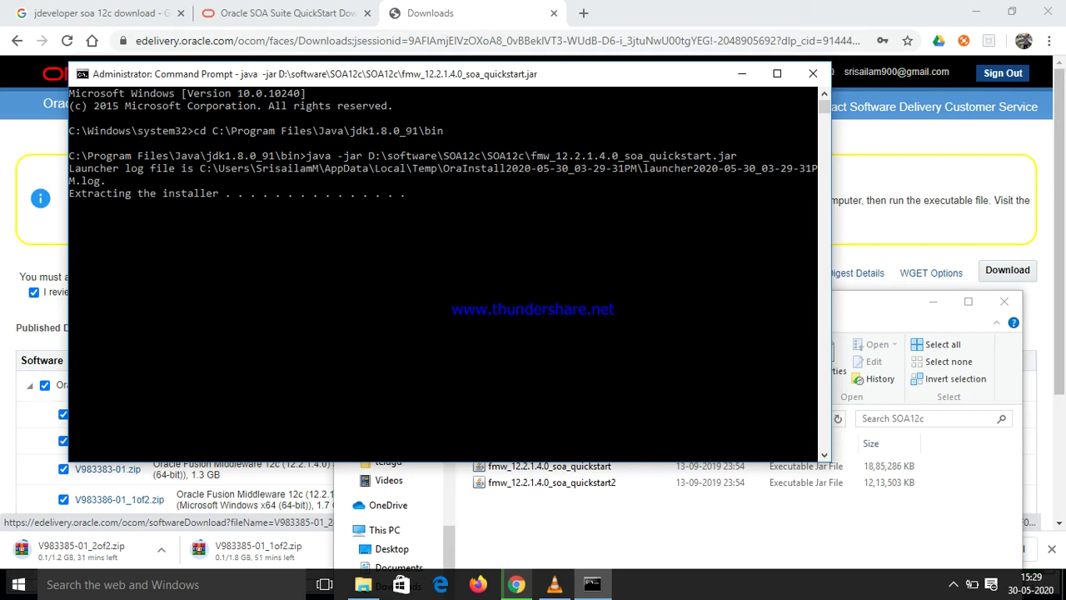
# Rerun the 'jdeveloper soa 12c download' search and open the Oracle SOA Suite QuickStart Download result in a new tab
pyautogui.click(100, 12)
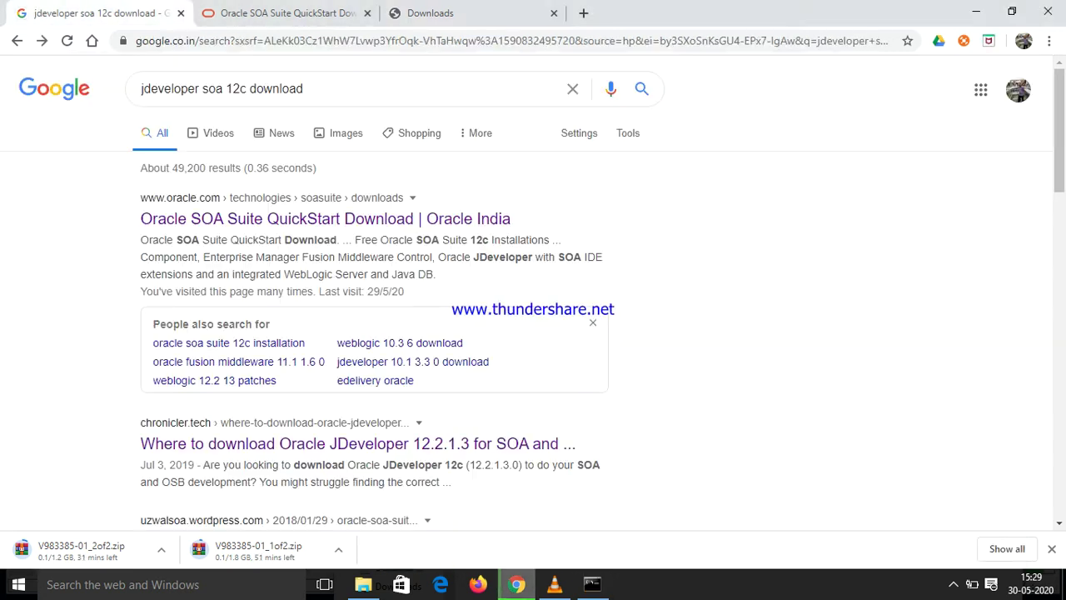
pyautogui.click(329, 88)
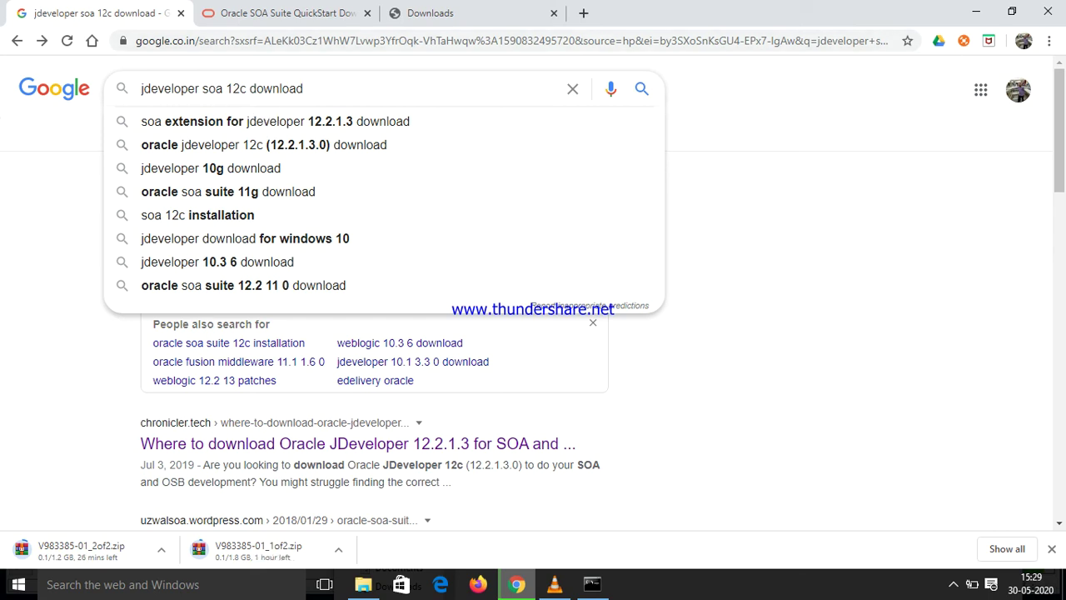
pyautogui.press('Return')
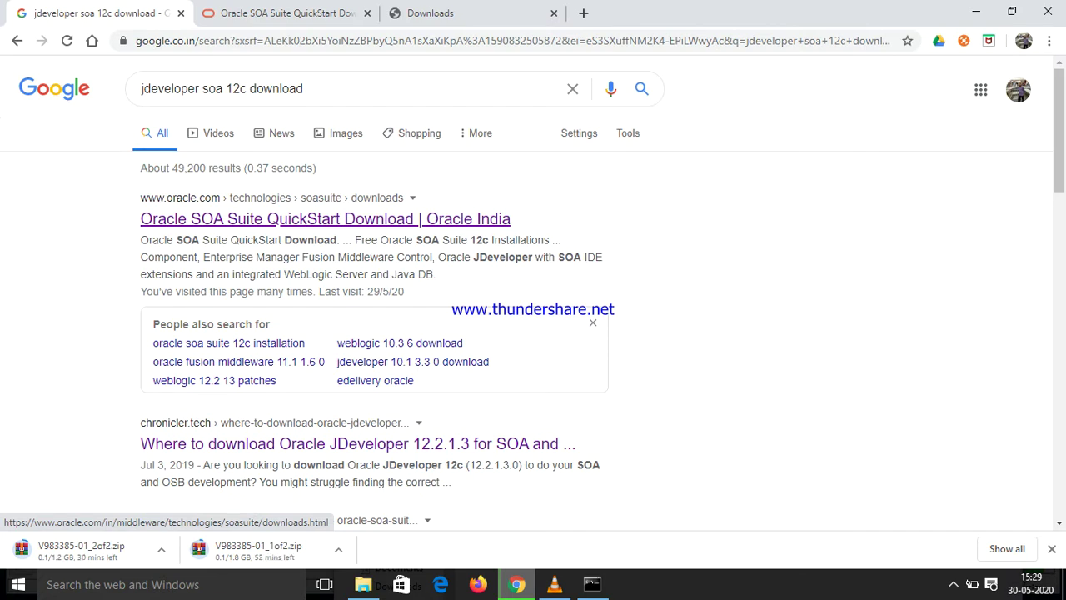
pyautogui.rightClick(282, 220)
pyautogui.click(316, 231)
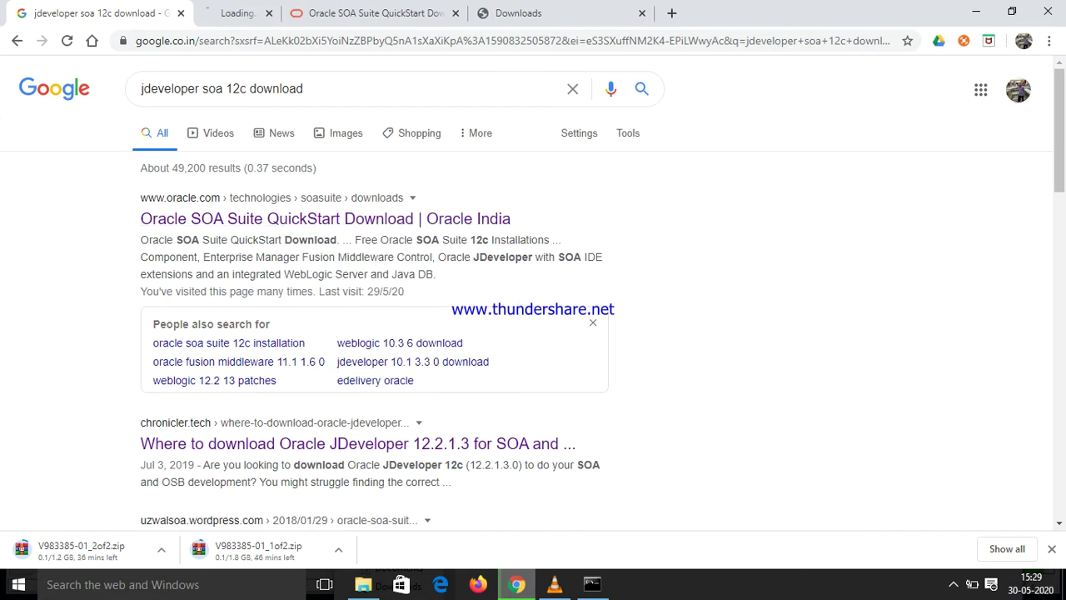
pyautogui.hotkey('ctrl', 'Tab')
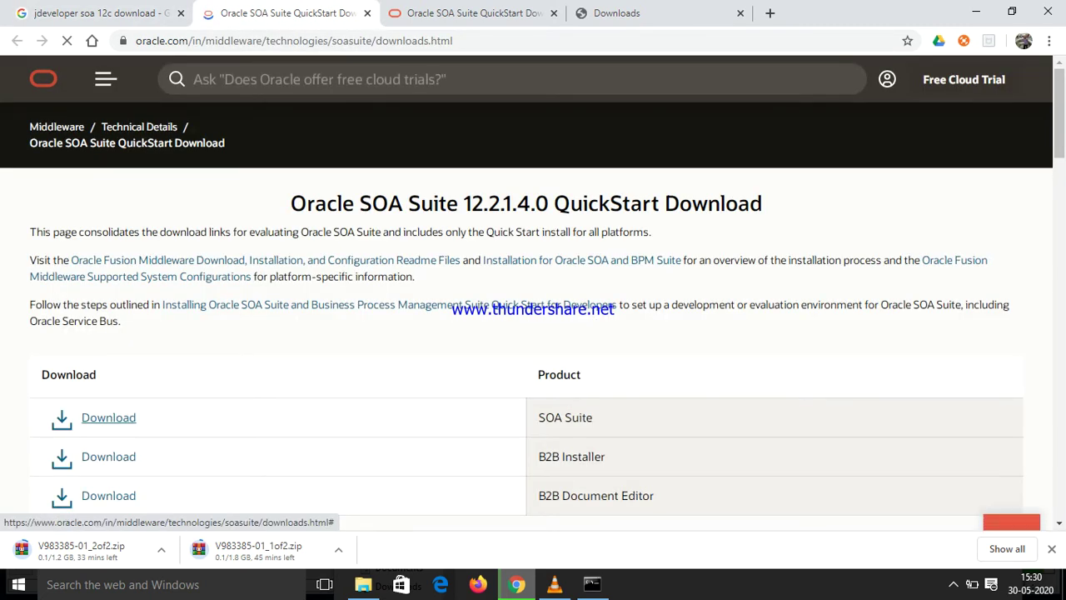
# Open the SOA Suite download on Software Delivery Cloud and pick the Microsoft Windows x64 (64-bit) platform
pyautogui.click(108, 418)
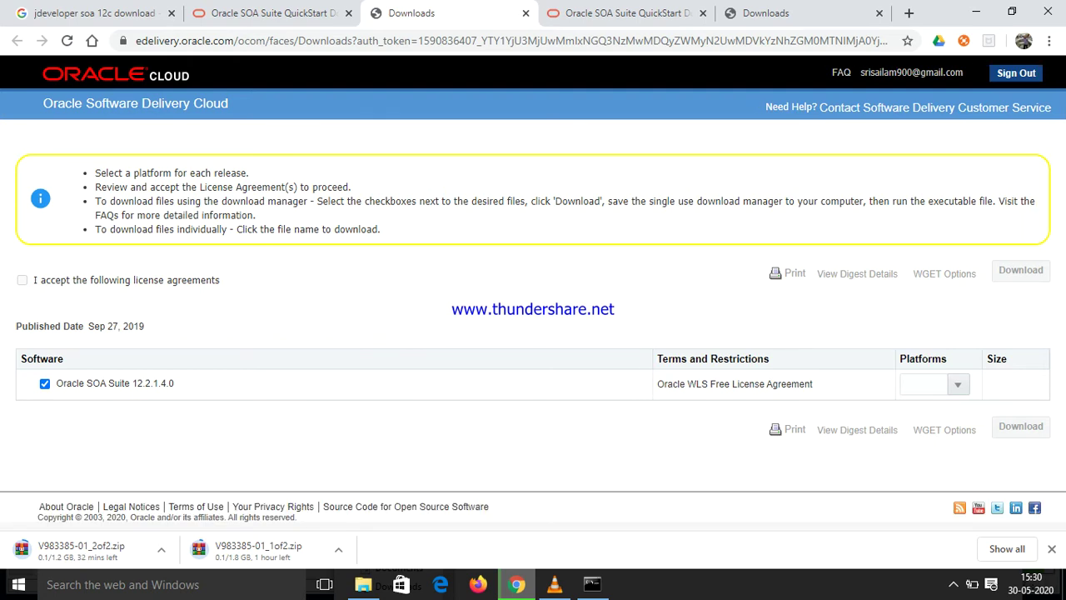
pyautogui.click(958, 384)
pyautogui.click(958, 384)
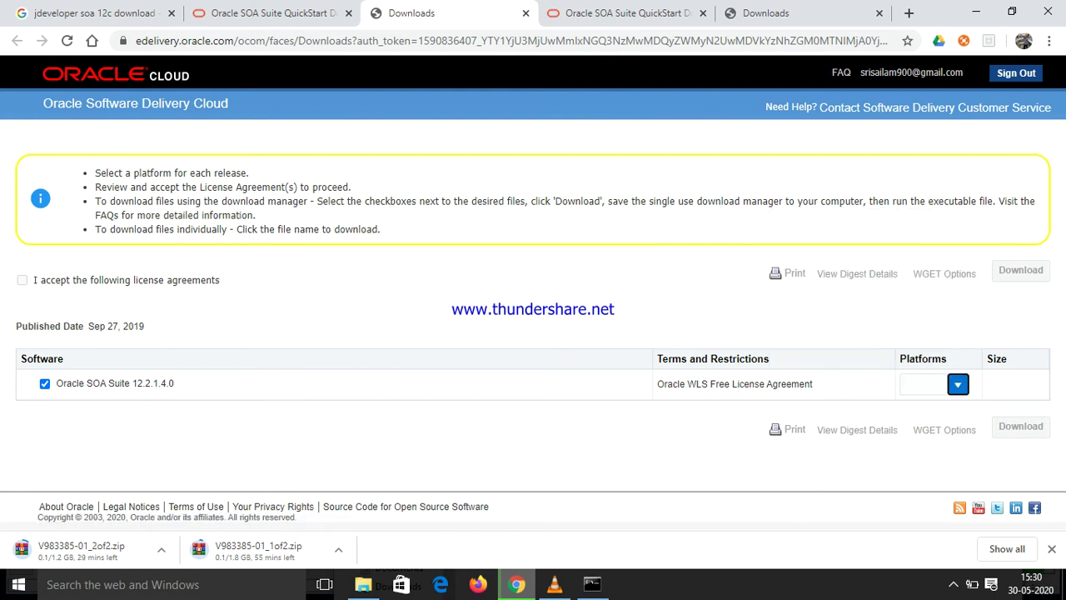
pyautogui.click(958, 384)
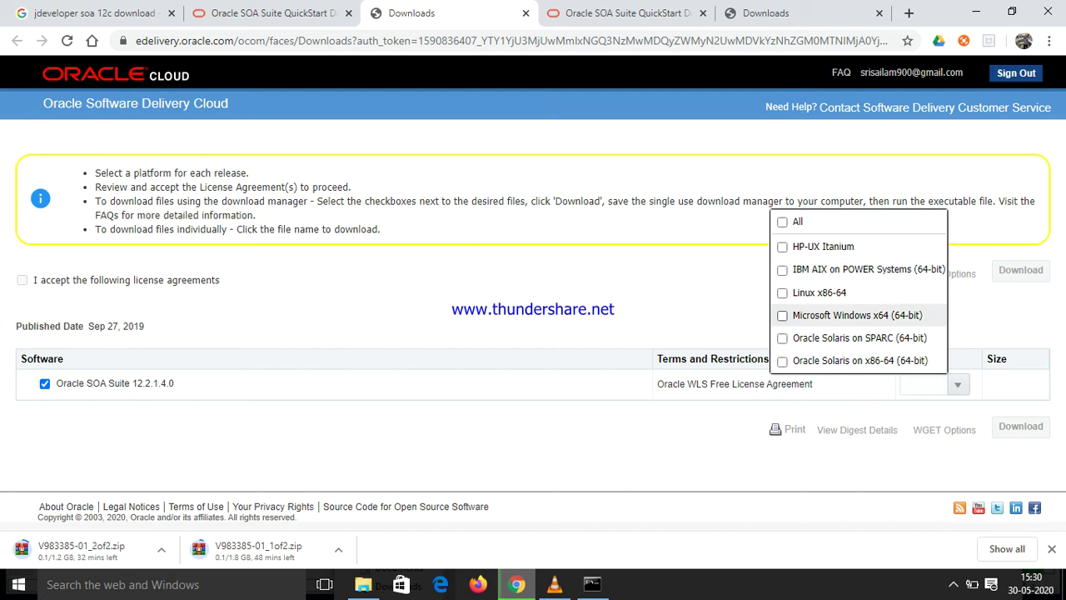
pyautogui.click(833, 315)
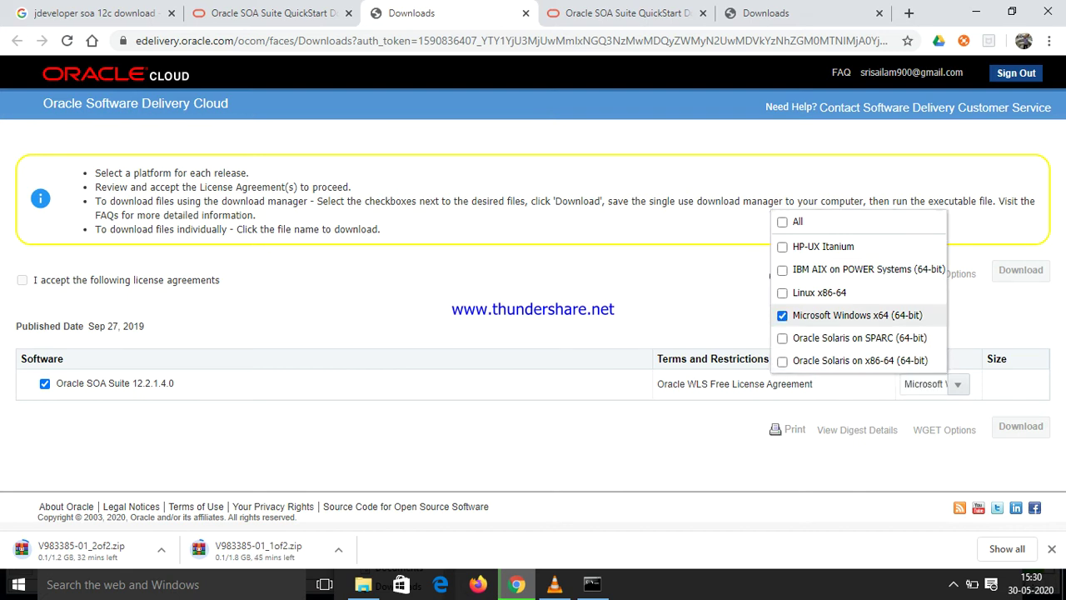
pyautogui.press('Escape')
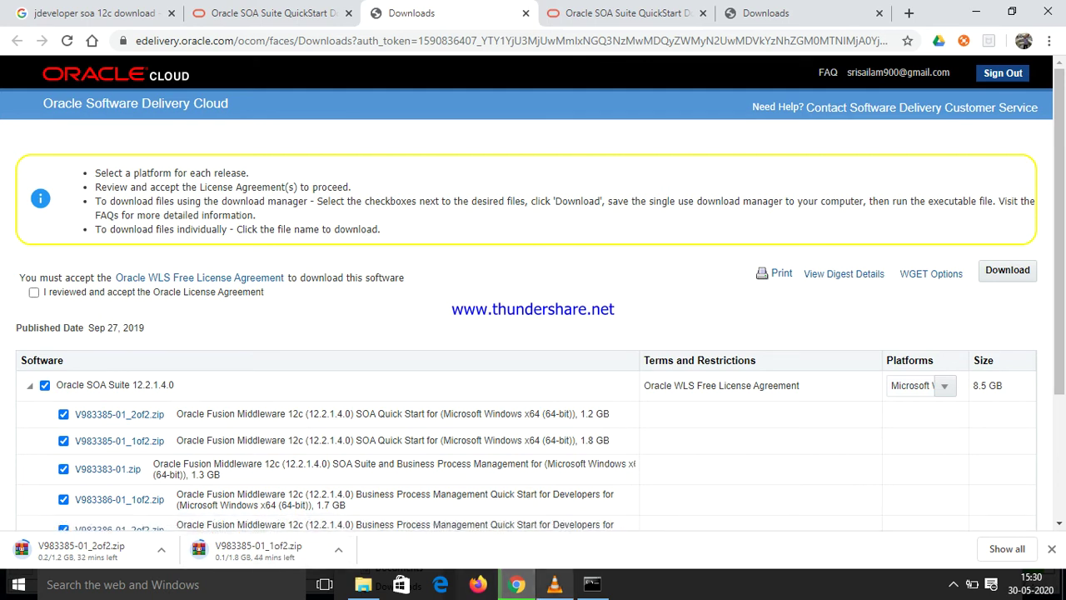
pyautogui.click(592, 584)
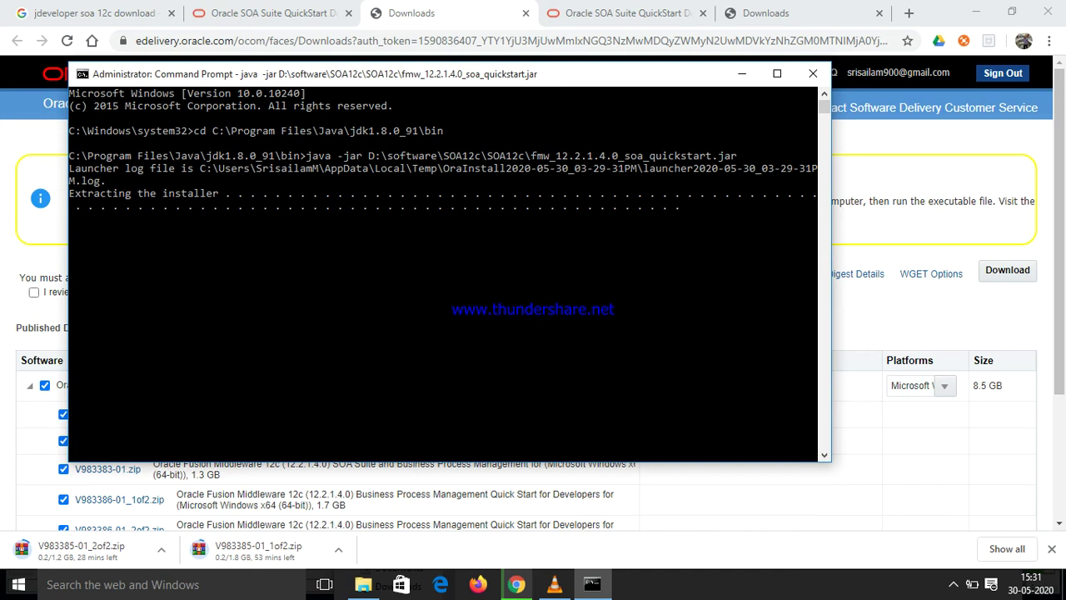
# Return to the Software Delivery Cloud downloads tab and review the chosen platform
pyautogui.hotkey('alt', 'Tab')
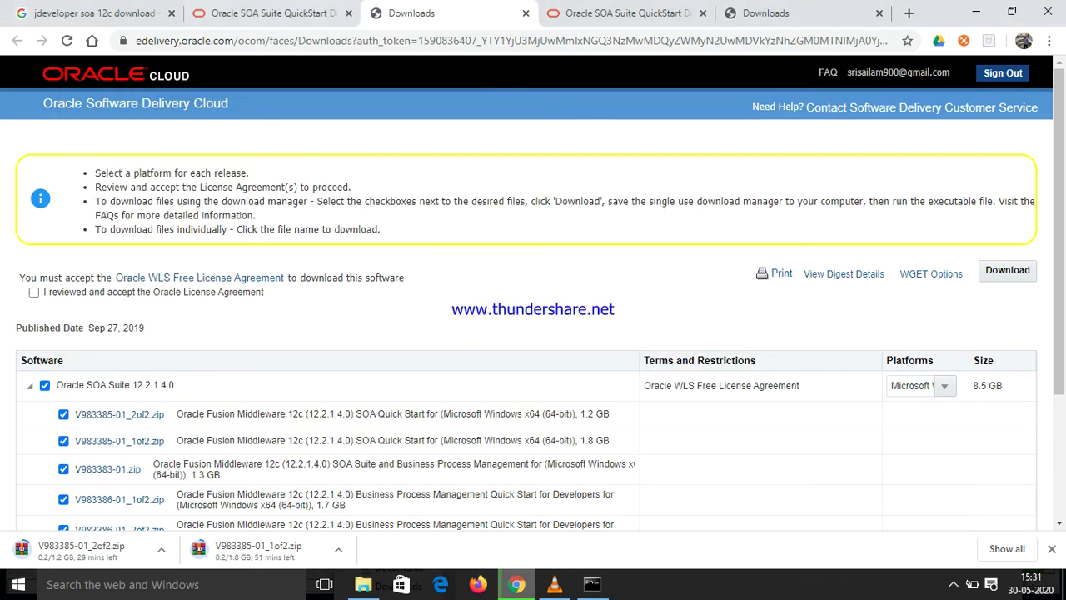
pyautogui.hotkey('ctrl', '1')
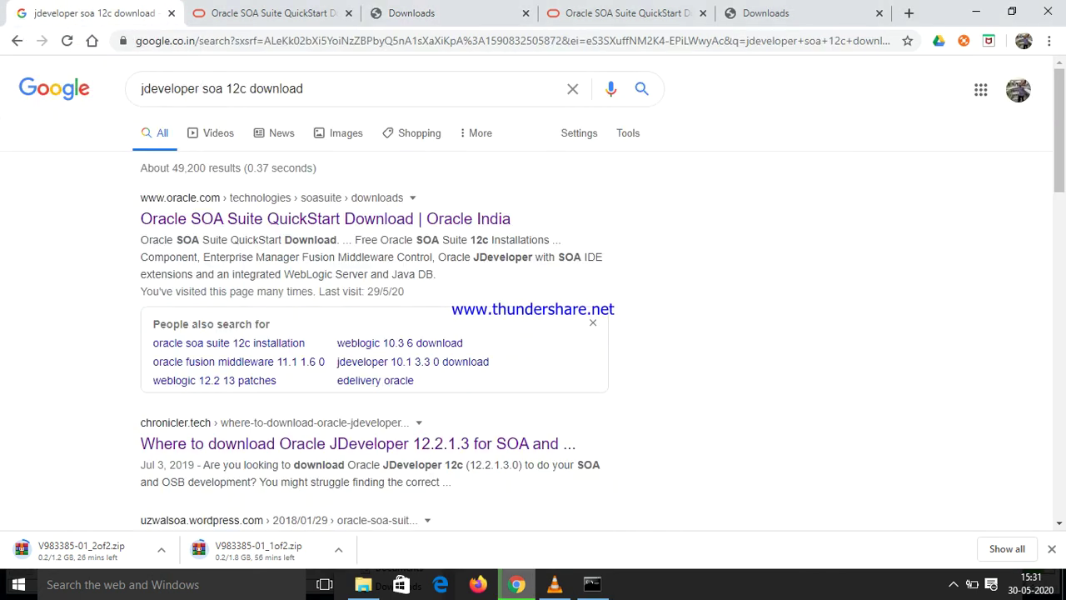
pyautogui.hotkey('ctrl', '2')
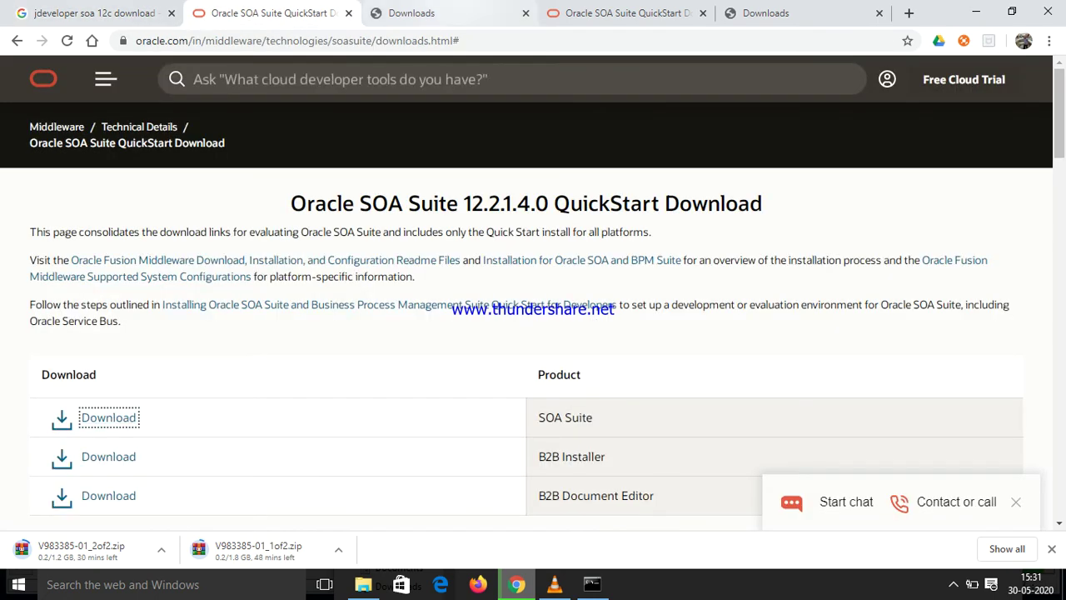
pyautogui.hotkey('ctrl', '3')
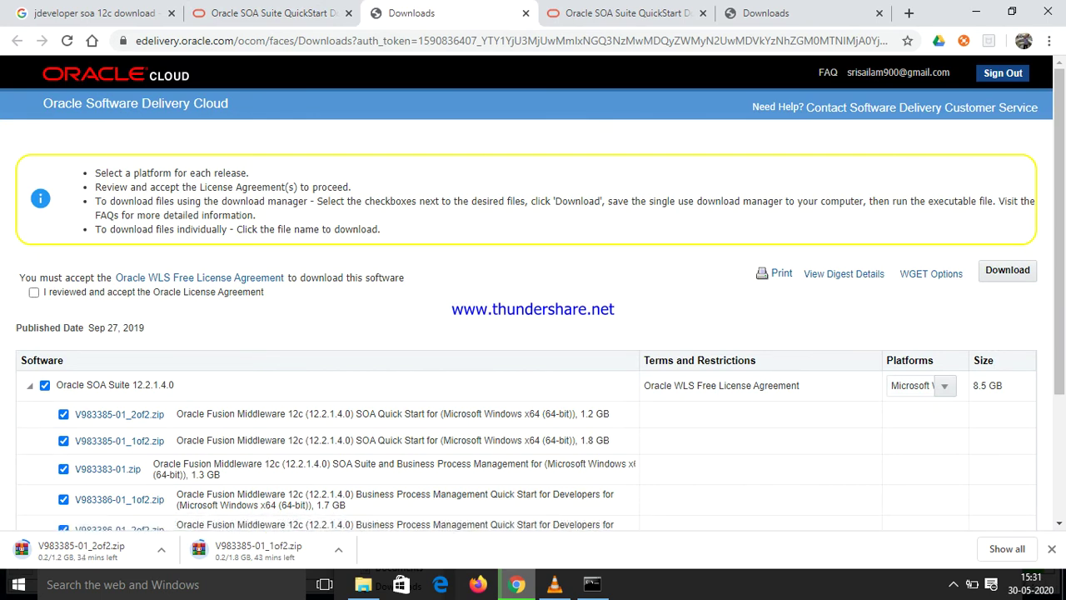
pyautogui.click(944, 386)
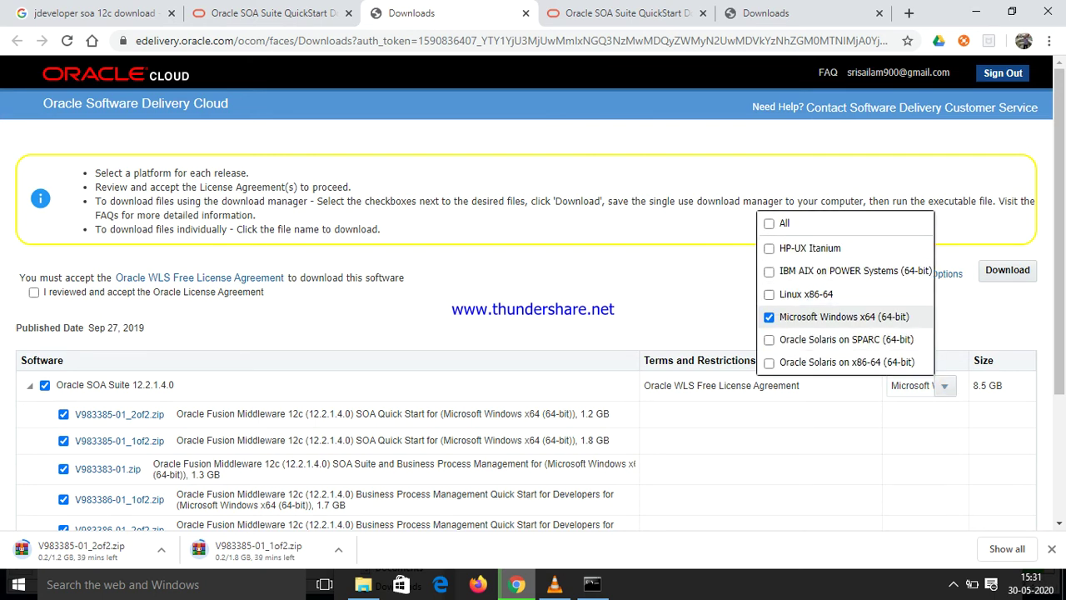
pyautogui.click(33, 292)
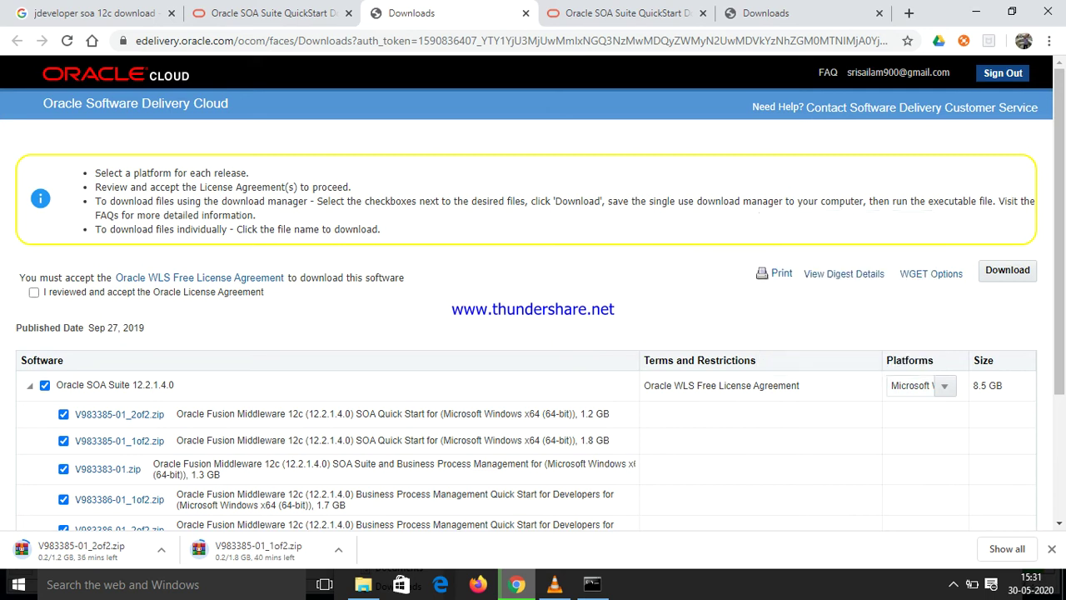
# Attempt V983385-01_2of2.zip without accepting the license, dismiss the refusal, and return to the installer
pyautogui.click(34, 291)
pyautogui.click(33, 292)
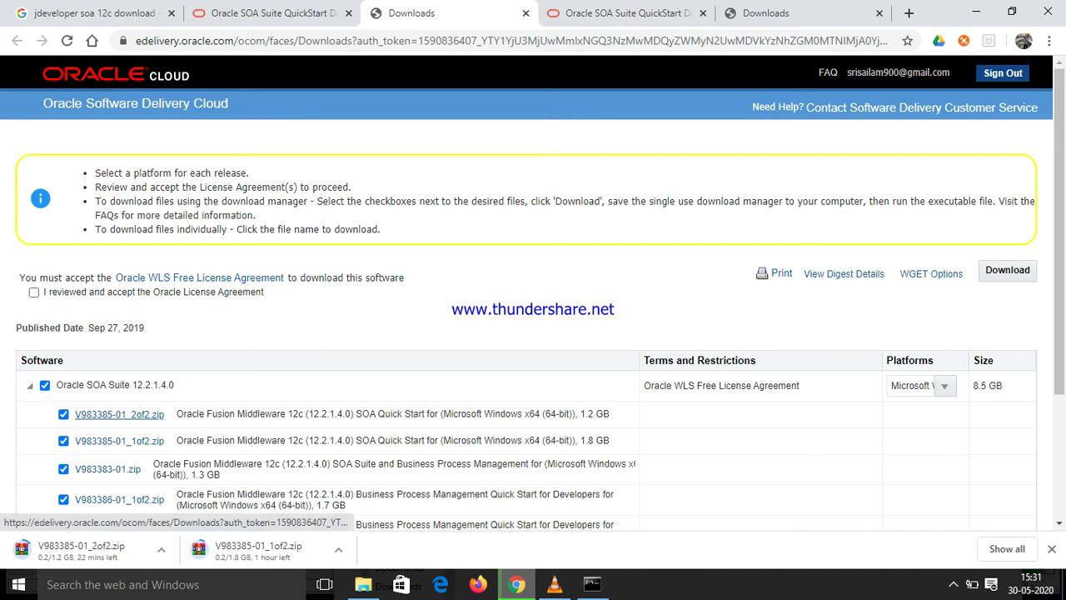
pyautogui.click(119, 414)
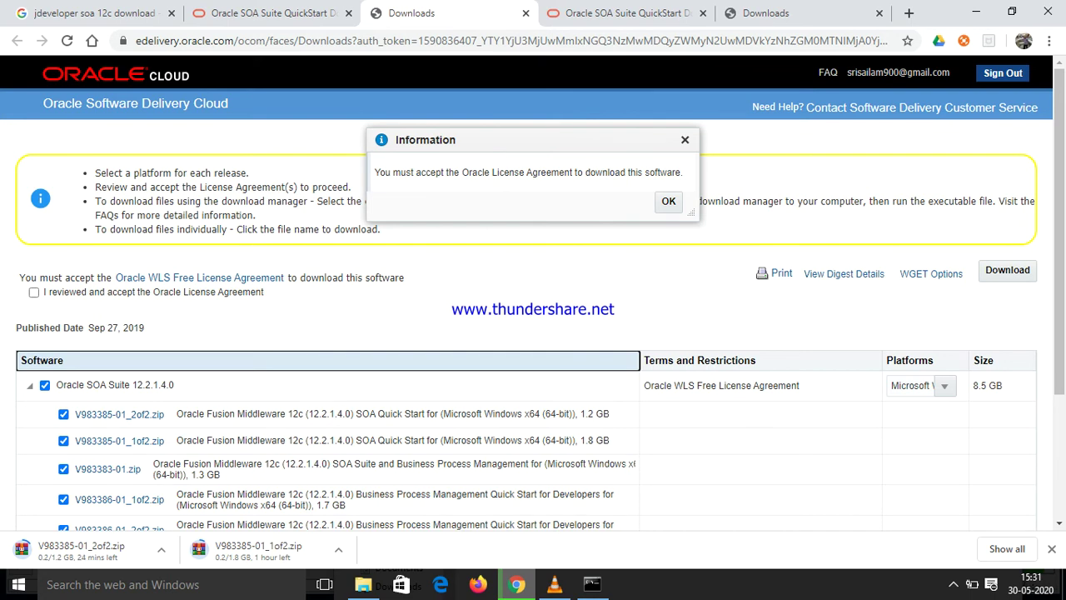
pyautogui.click(685, 140)
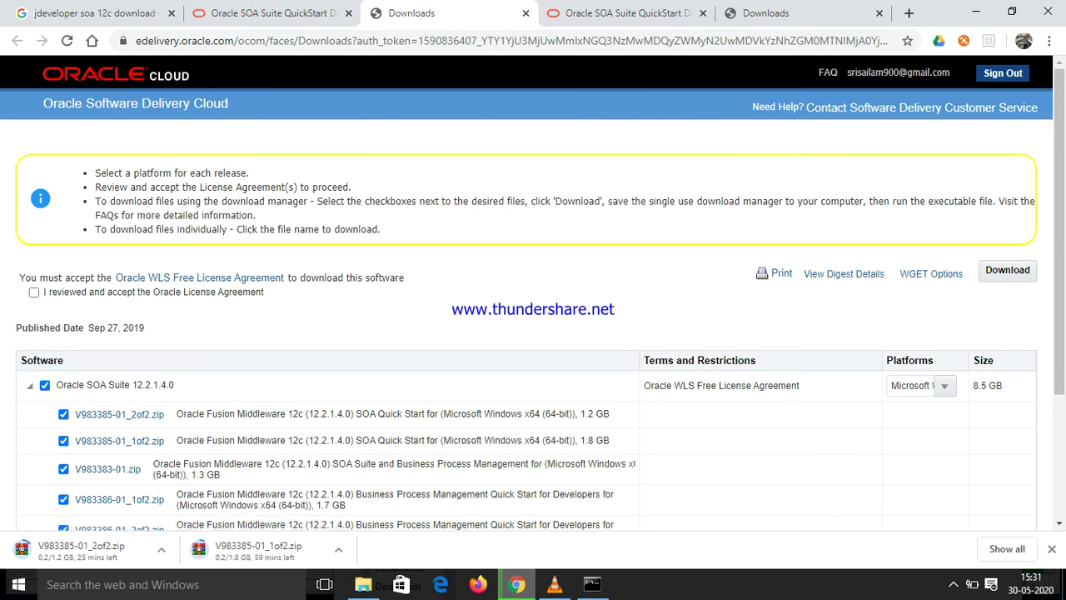
pyautogui.click(593, 584)
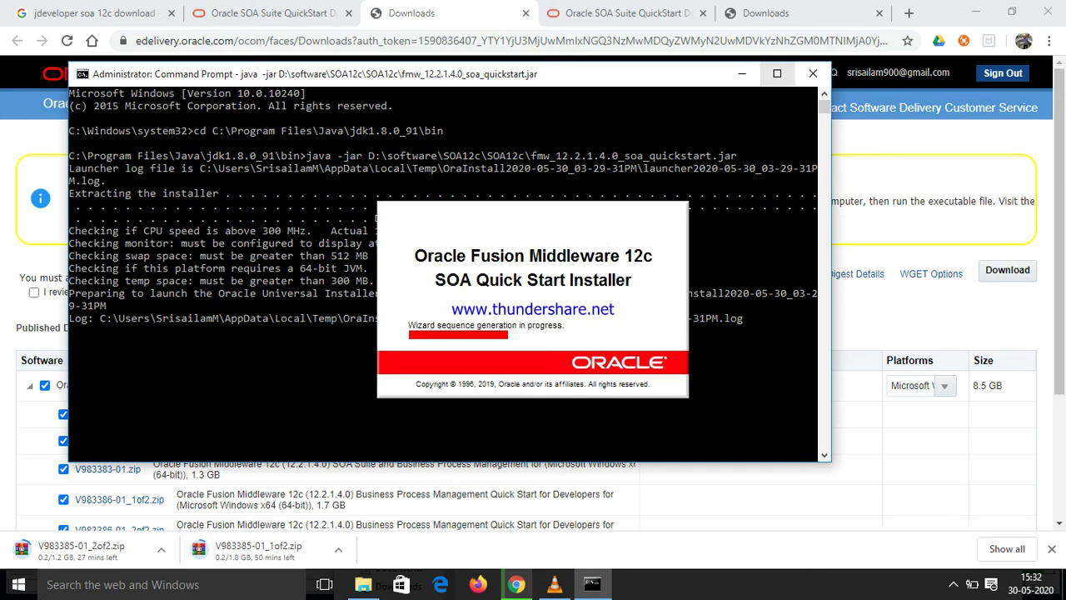
# Maximize the Command Prompt, then advance the wizard past Welcome and skip Auto Updates
pyautogui.click(777, 74)
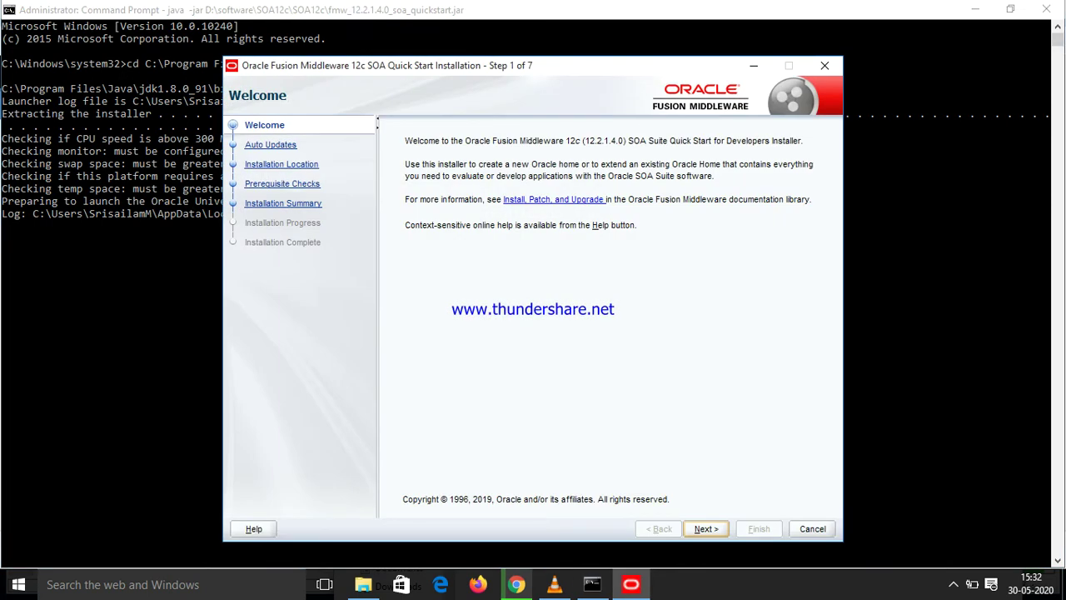
pyautogui.press('Return')
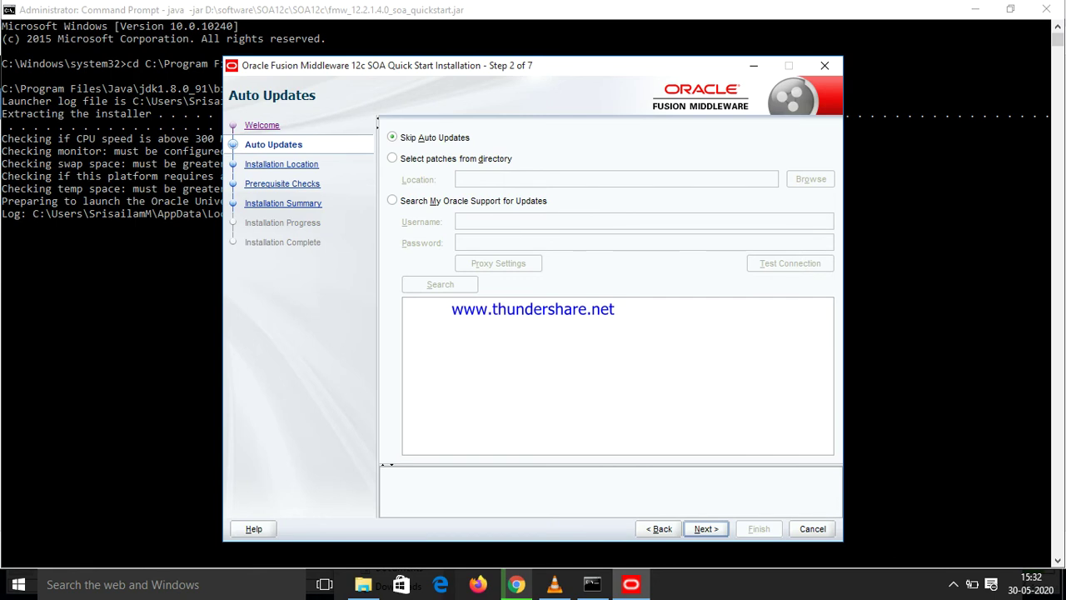
pyautogui.press('Return')
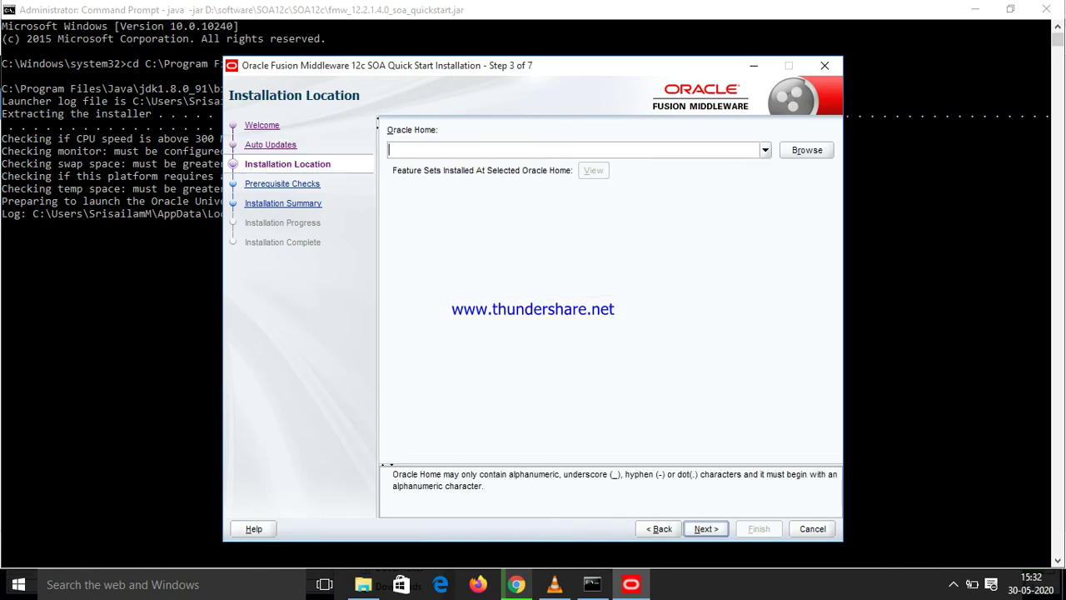
# Choose C:\Oracle\Middleware\Oracle_Home as the Oracle Home and continue
pyautogui.hotkey('alt', 'Down')
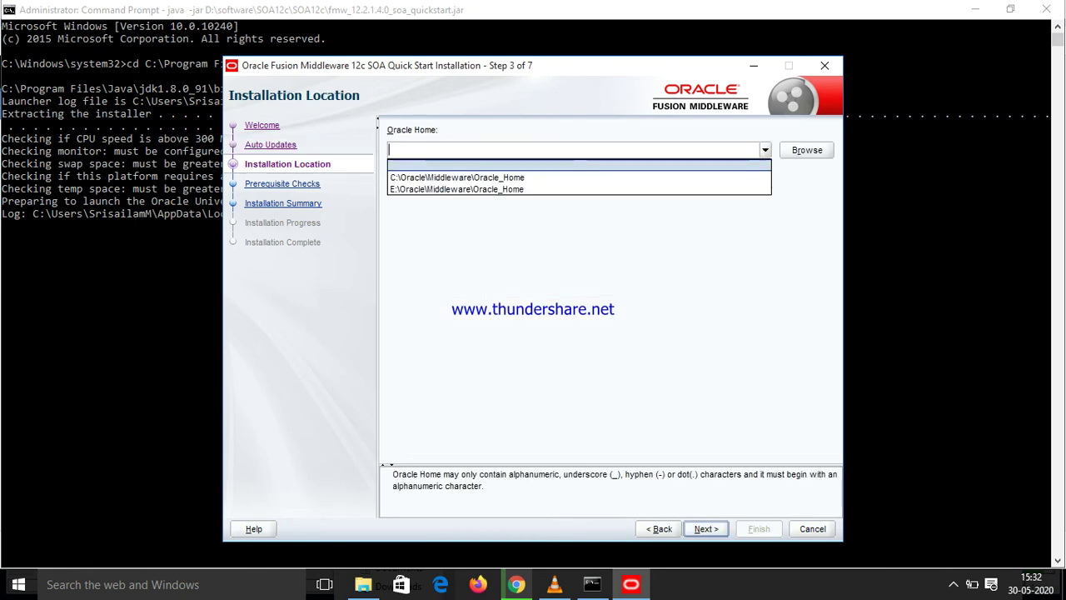
pyautogui.press('Down')
pyautogui.press('Return')
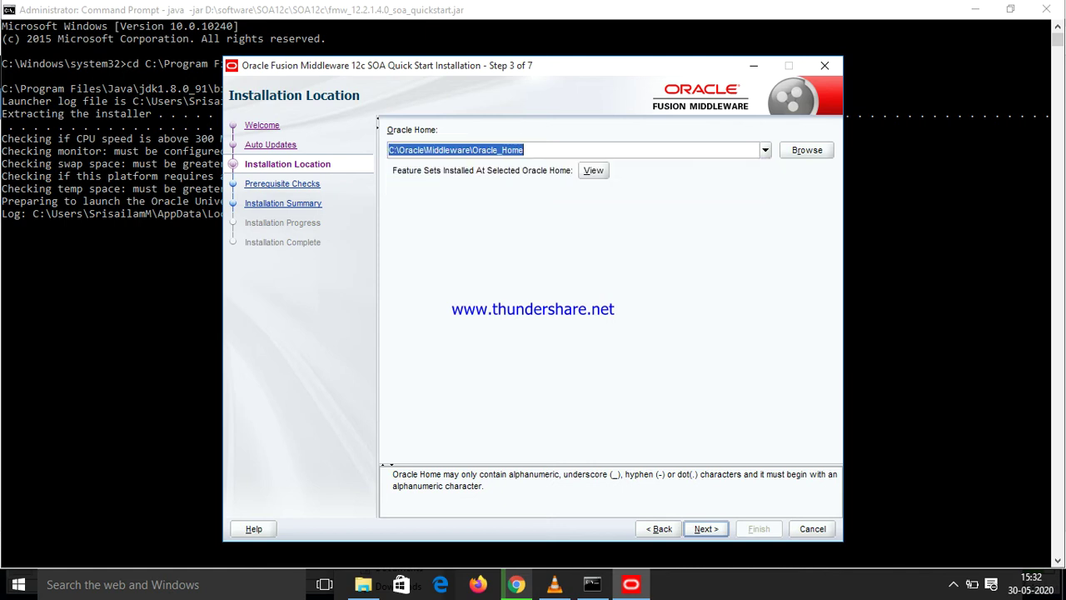
pyautogui.press('Return')
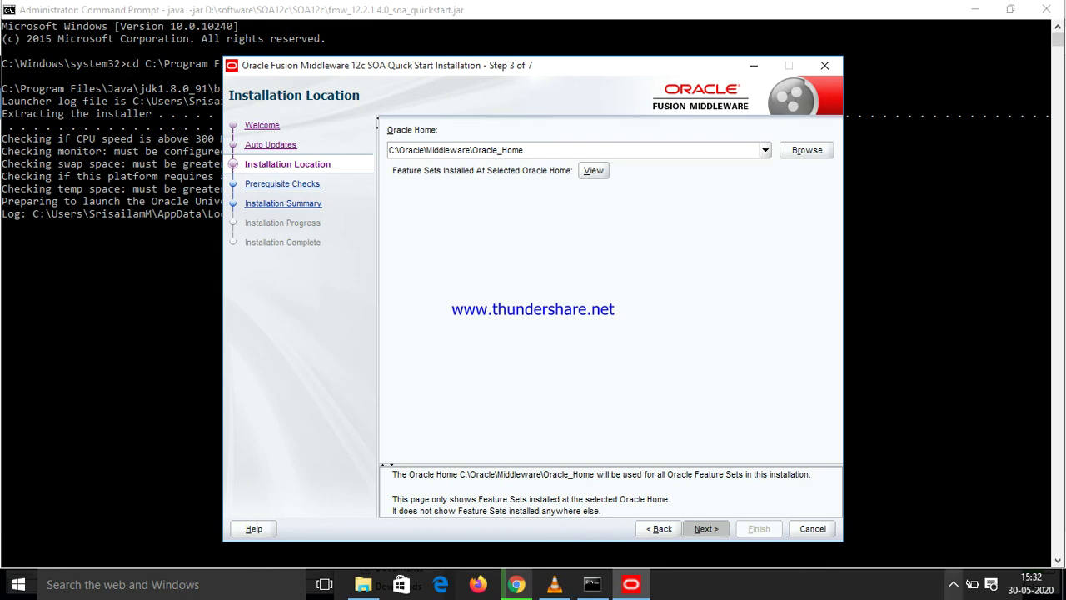
pyautogui.click(953, 584)
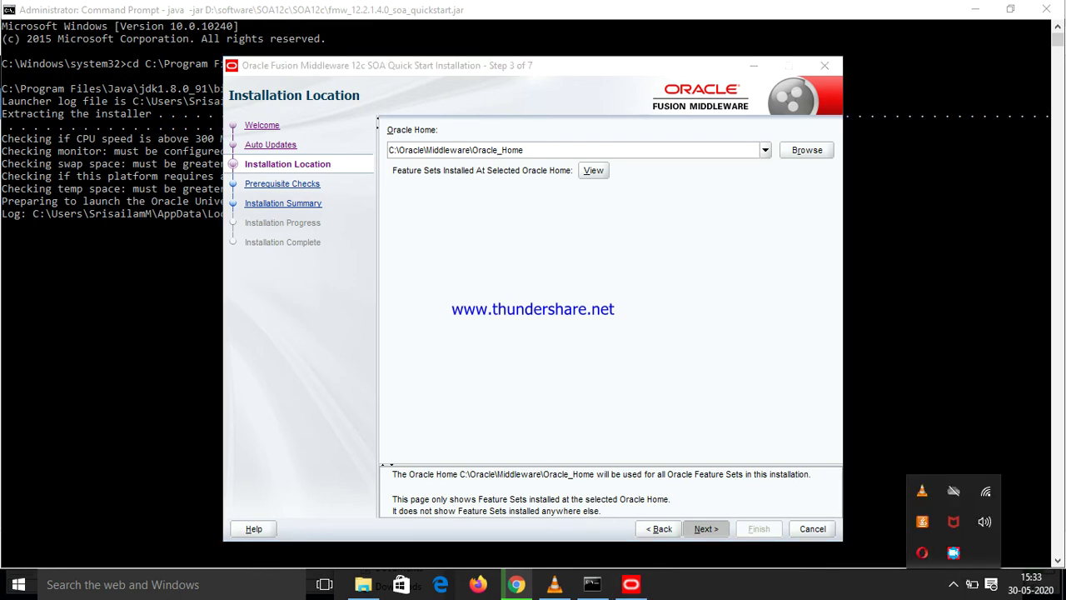
pyautogui.press('Escape')
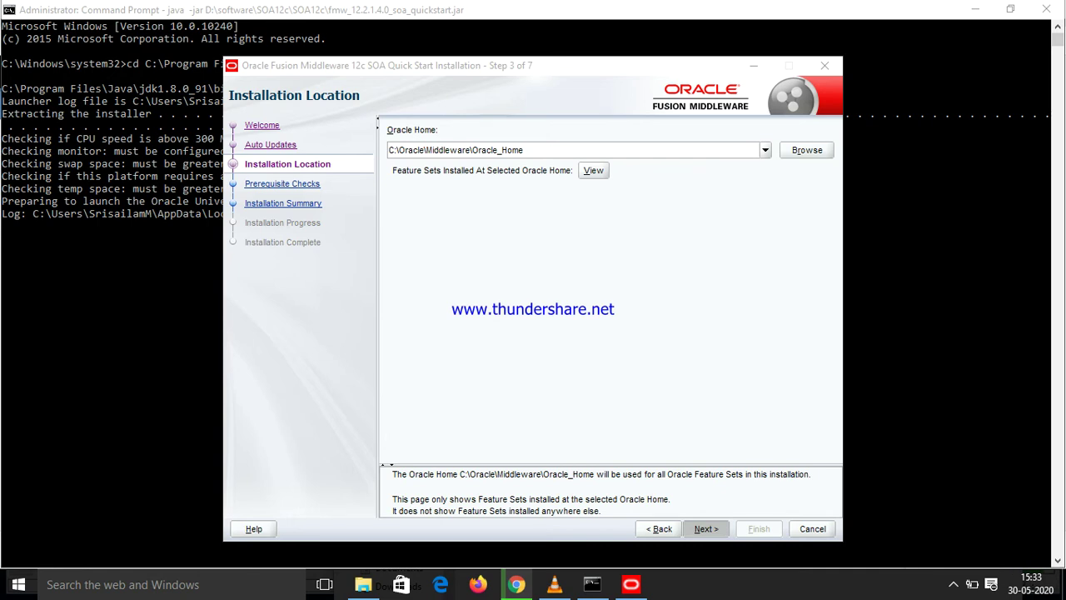
# Cancel both V983385-01 zip downloads in Chrome's Downloads page, close it, and return to the installer
pyautogui.click(517, 584)
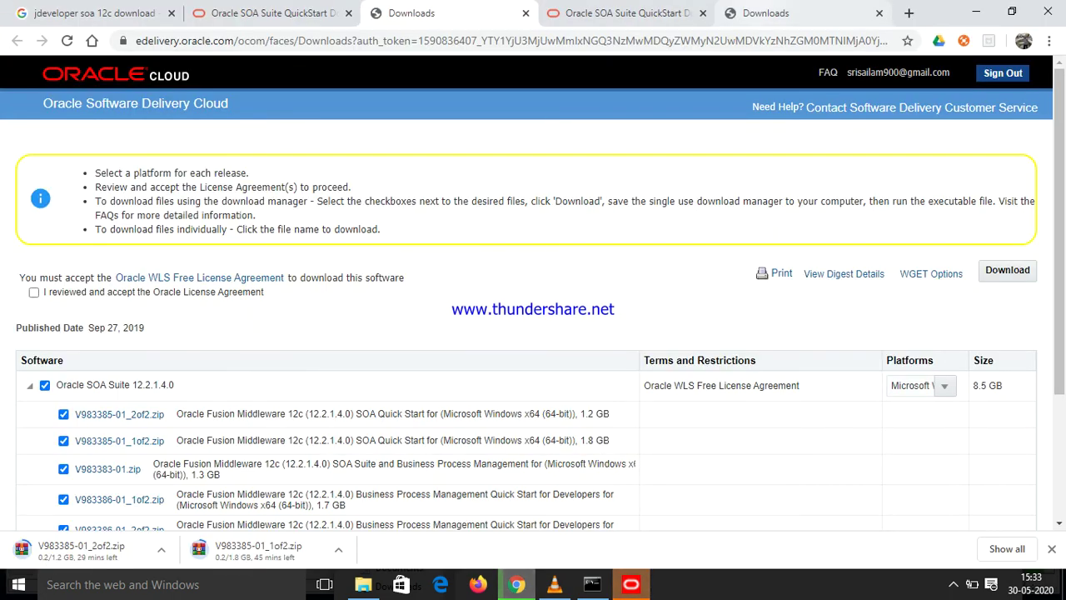
pyautogui.hotkey('ctrl', '5')
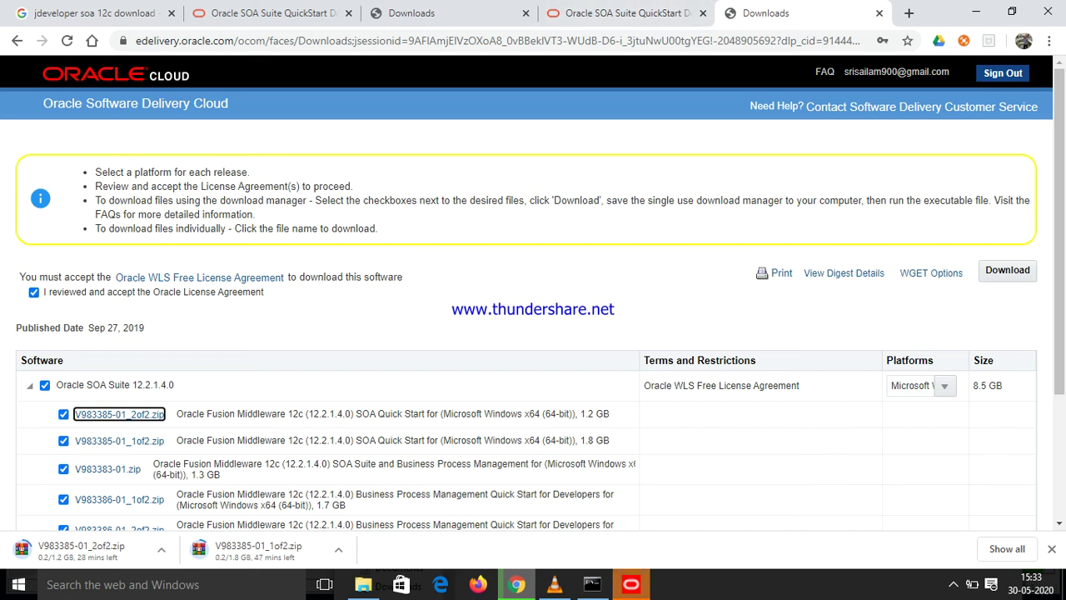
pyautogui.click(1049, 41)
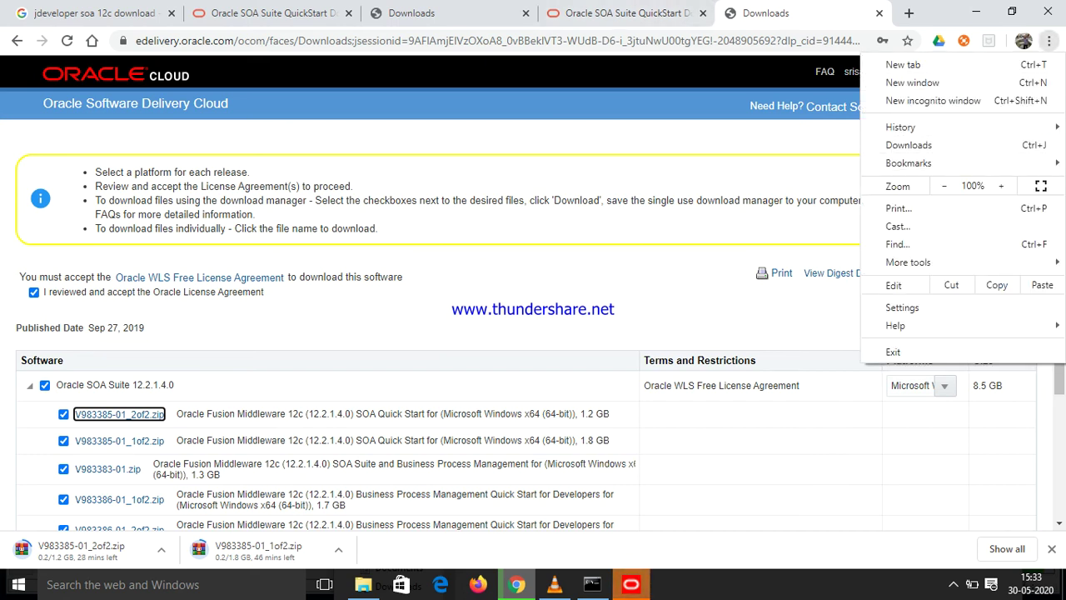
pyautogui.click(909, 145)
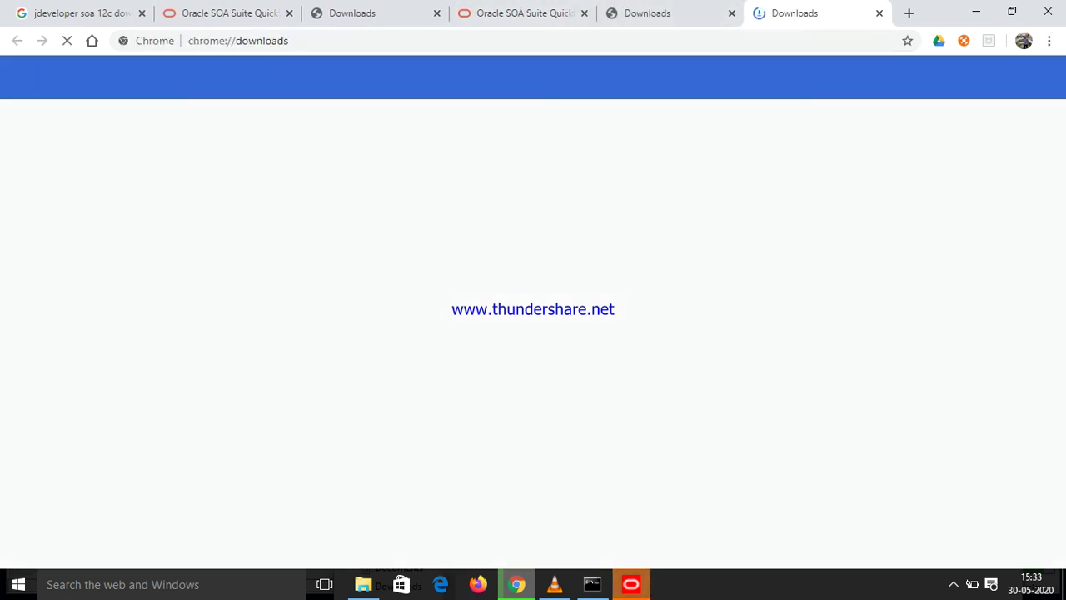
pyautogui.click(439, 223)
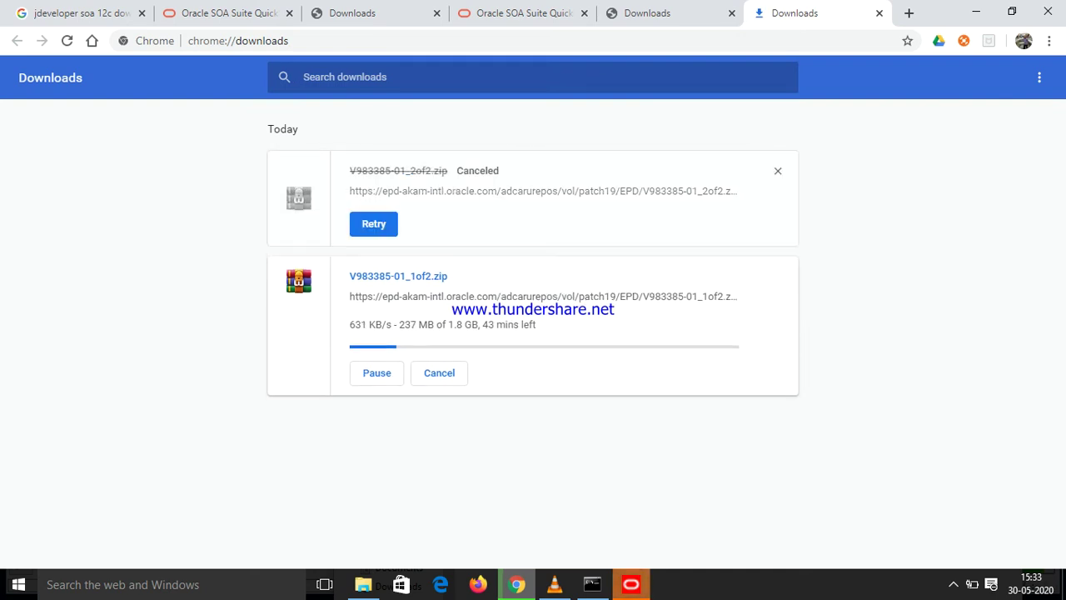
pyautogui.click(439, 373)
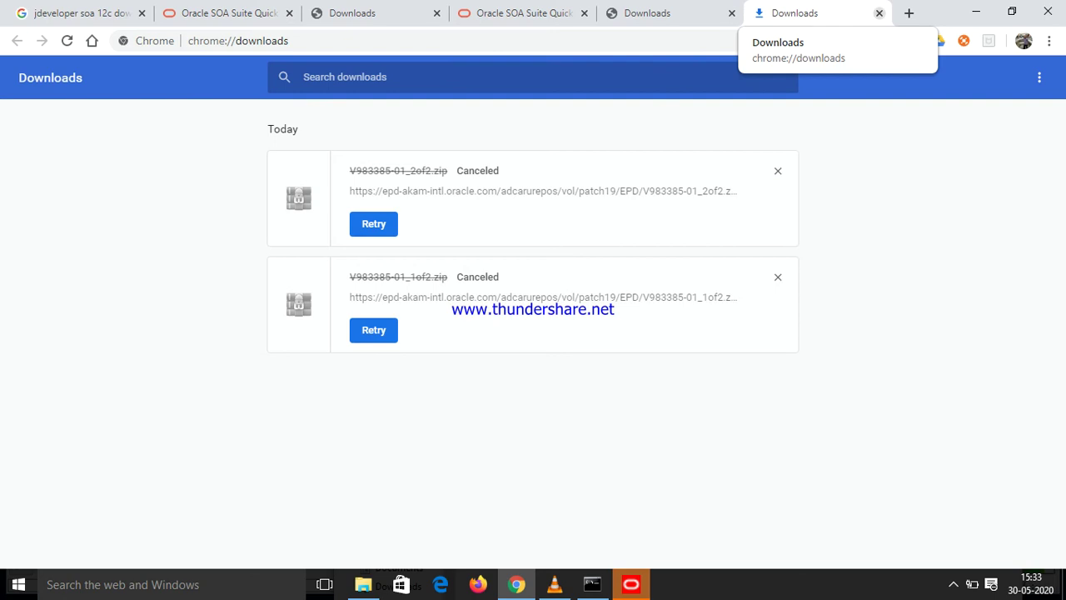
pyautogui.click(879, 13)
pyautogui.click(630, 584)
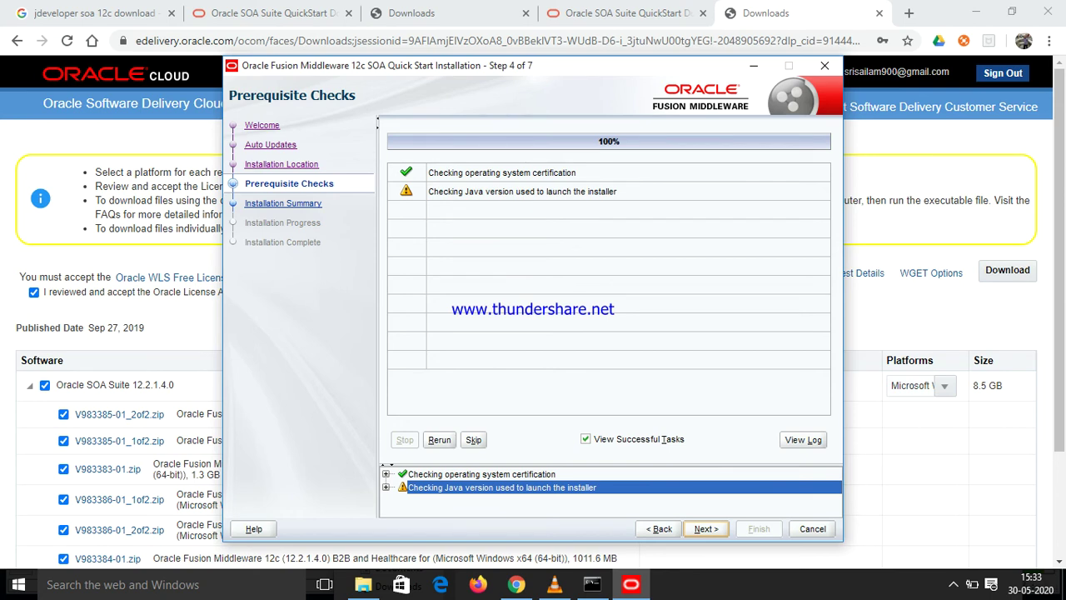
# Continue past prerequisite checks, start the install from Summary, and acknowledge the already-installed warning
pyautogui.press('Return')
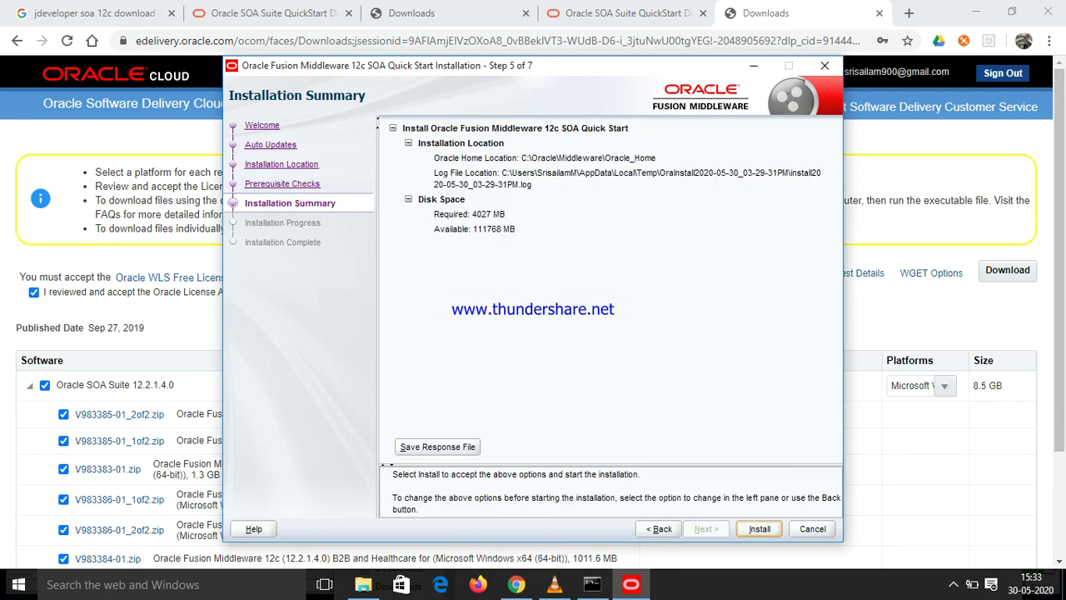
pyautogui.press('Return')
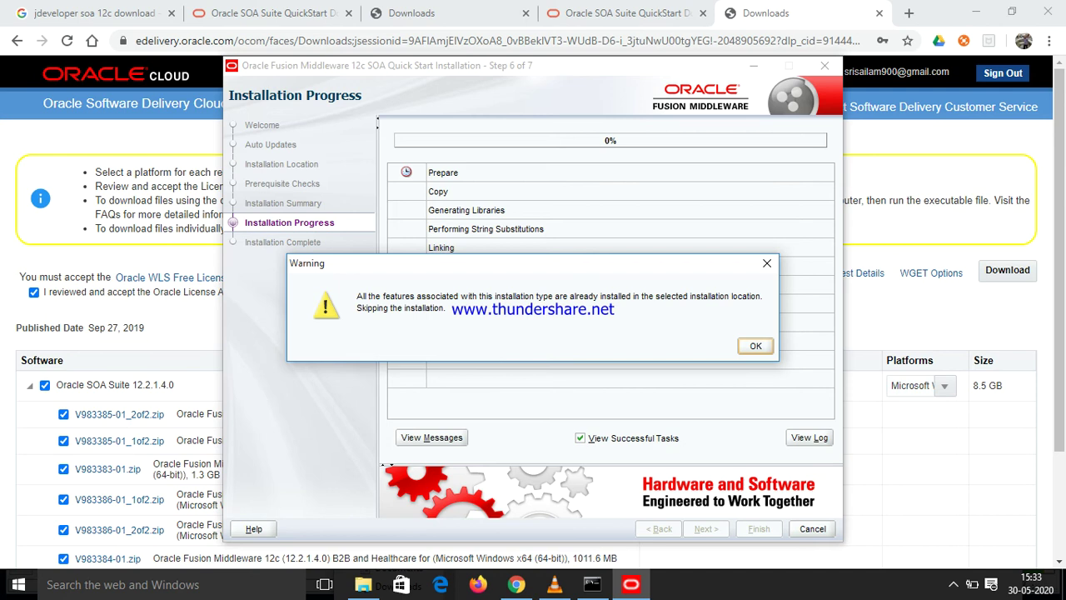
pyautogui.press('Return')
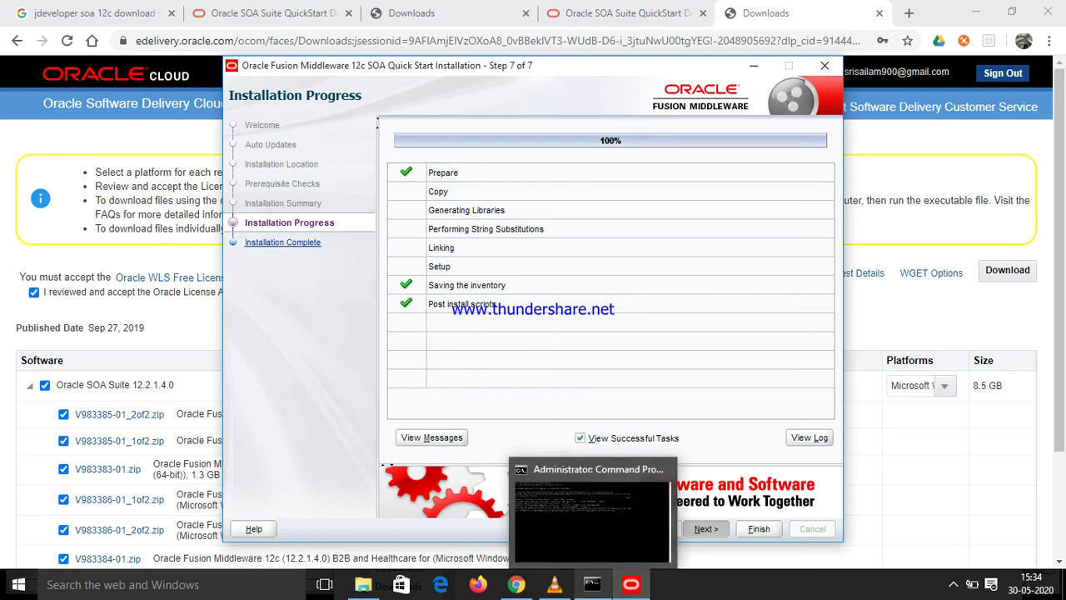
# Finish the installation with Start JDeveloper left checked
pyautogui.click(592, 584)
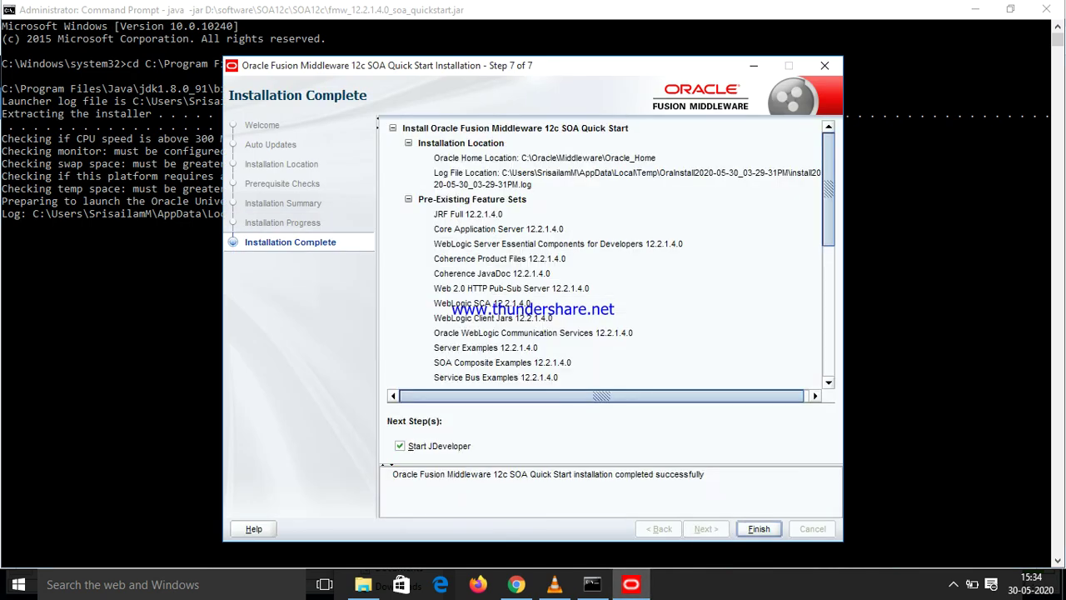
pyautogui.press('Return')
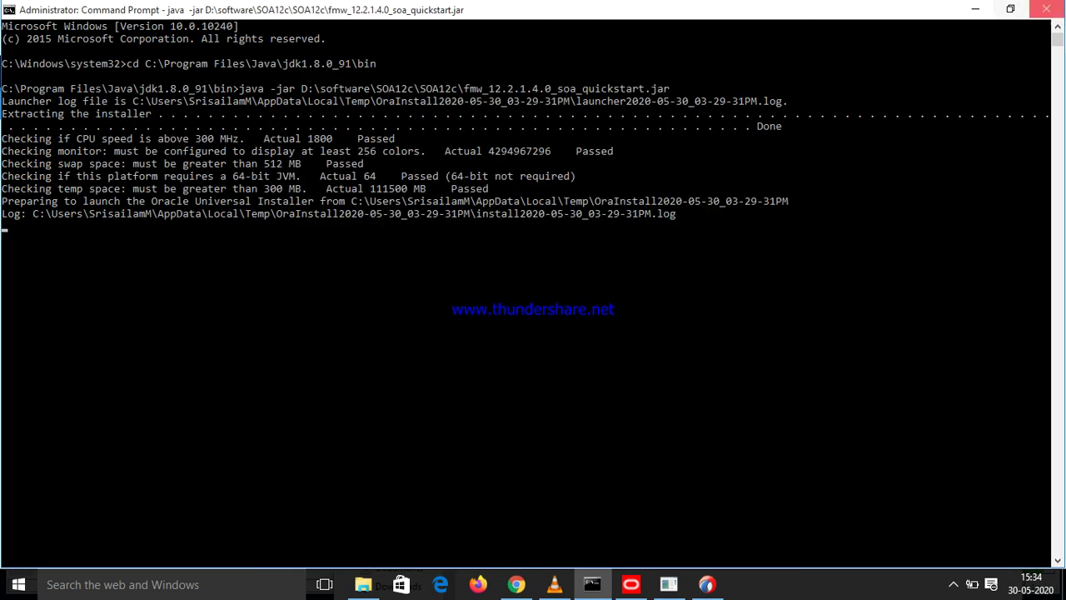
# Close the Command Prompt and start JDeveloper in the Studio Developer (All Features) role
pyautogui.click(1046, 8)
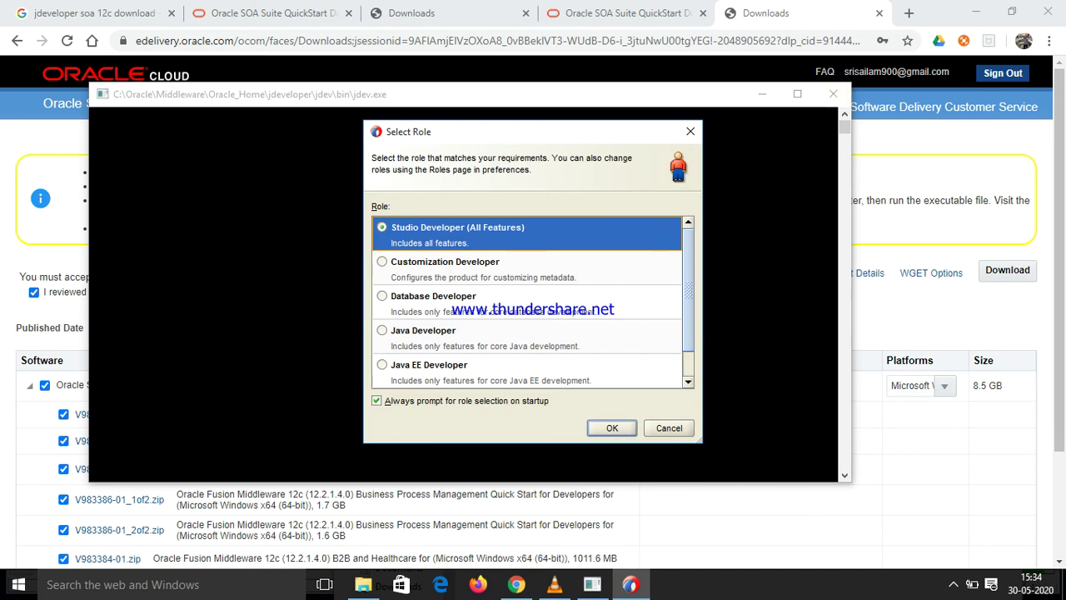
pyautogui.press('Return')
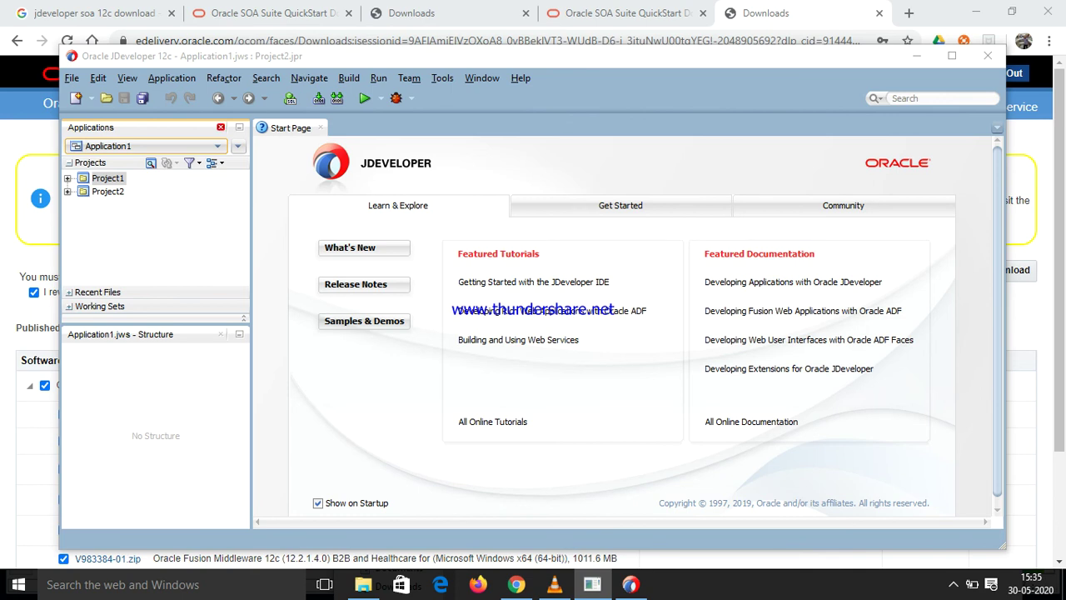
# Close the Applications, Structure and Start Page panes
pyautogui.click(221, 127)
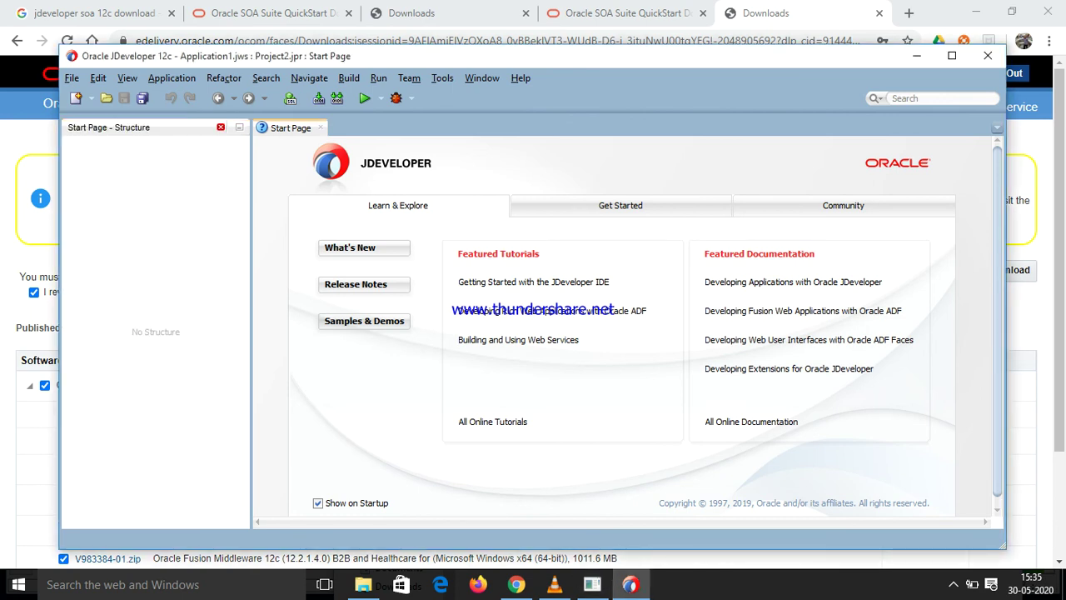
pyautogui.click(221, 127)
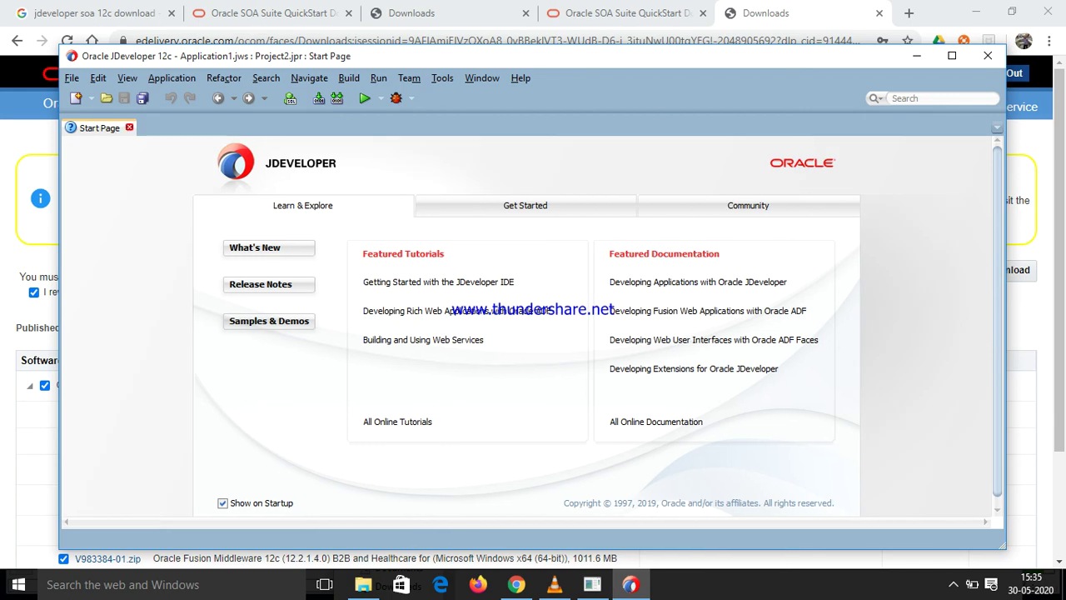
pyautogui.click(129, 126)
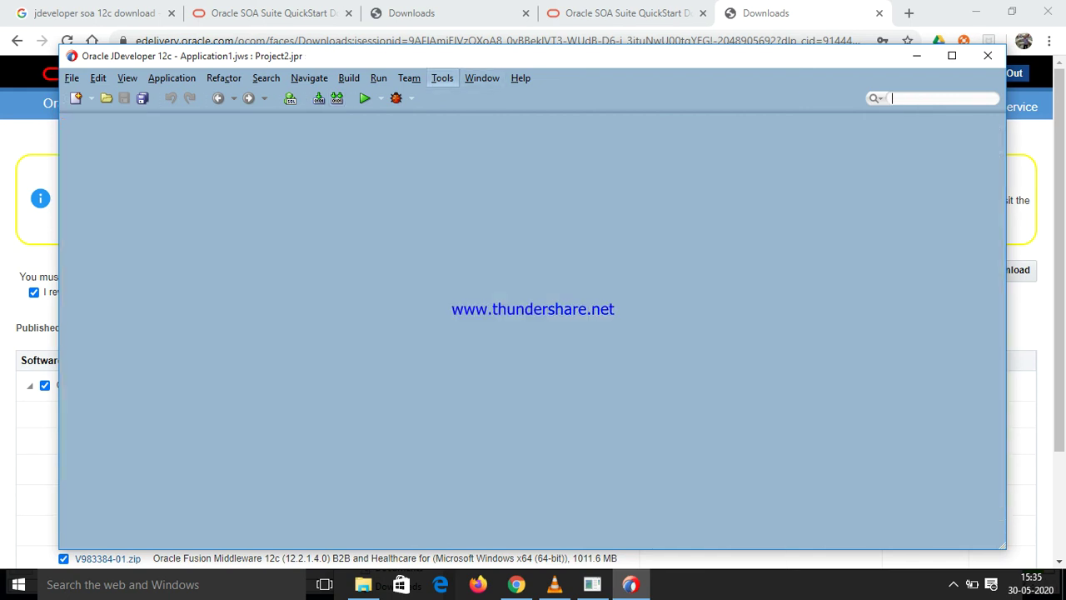
# Reopen the Applications window with Application1 selected and expand Project1 to show its SOA folders
pyautogui.click(481, 77)
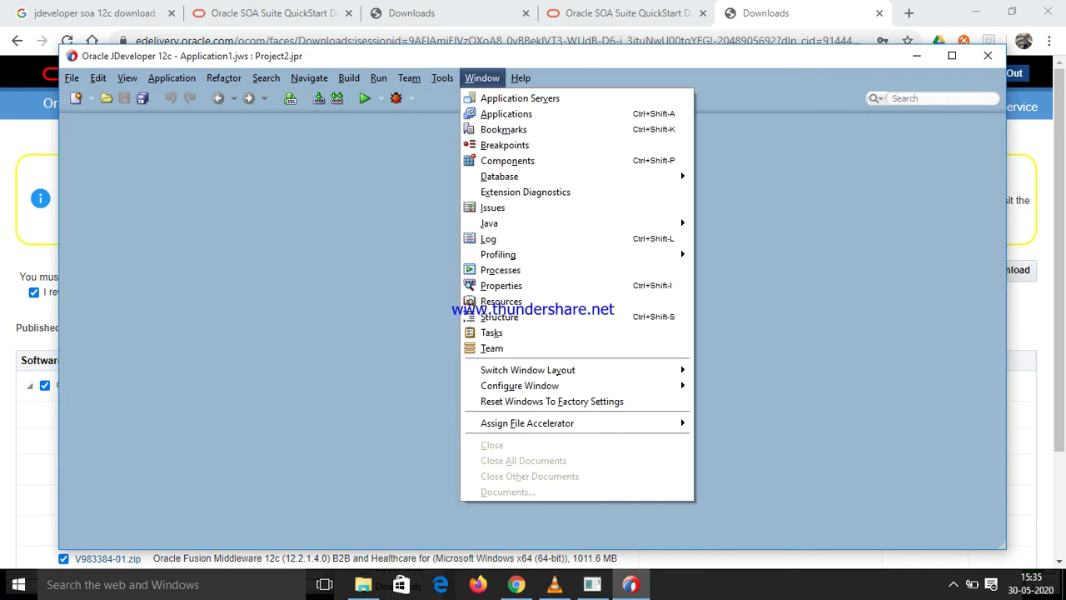
pyautogui.press('Return')
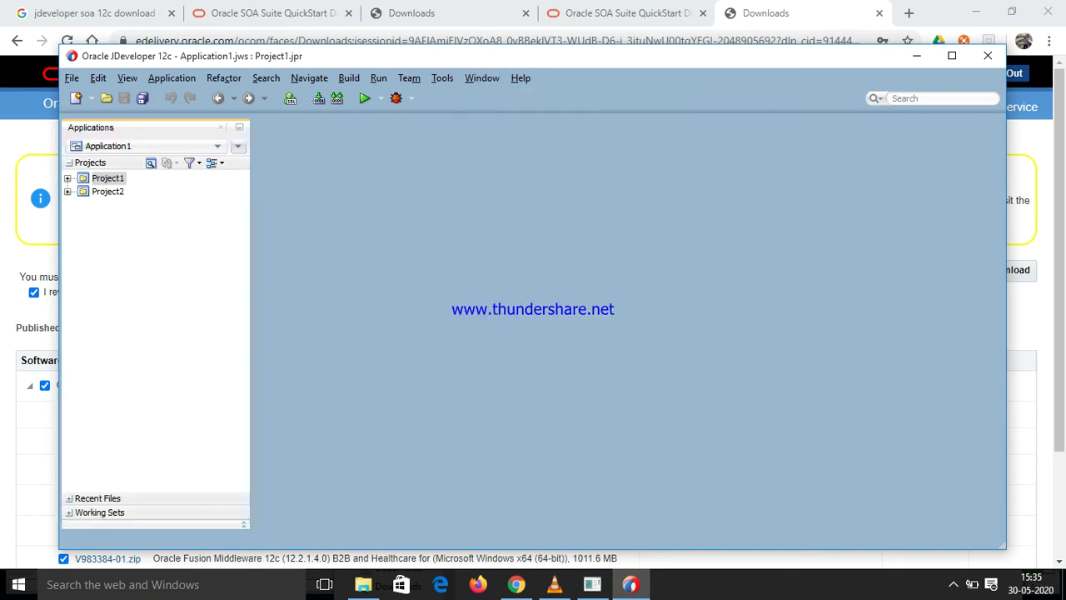
pyautogui.click(145, 145)
pyautogui.press('Return')
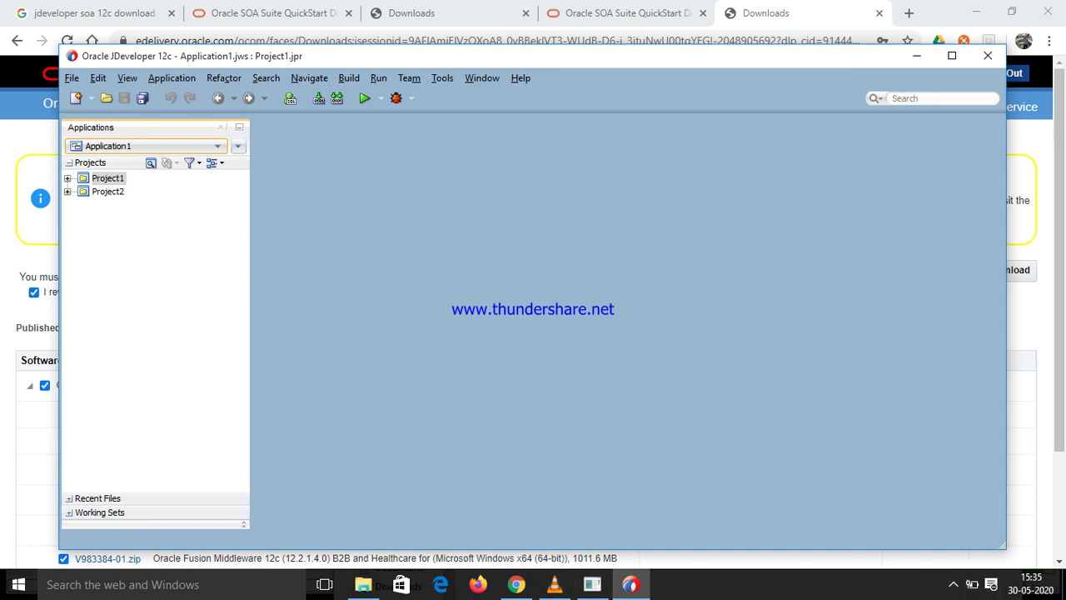
pyautogui.press('Right')
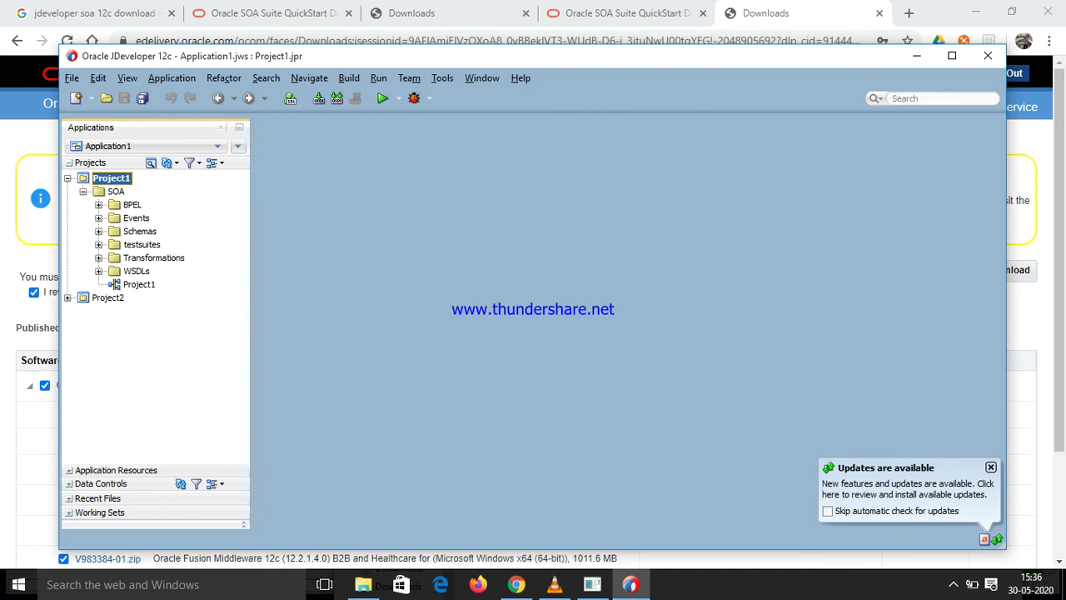
# Open the Project1 composite, then open the BPEL process component's BPELProcess1.bpel diagram
pyautogui.click(139, 284)
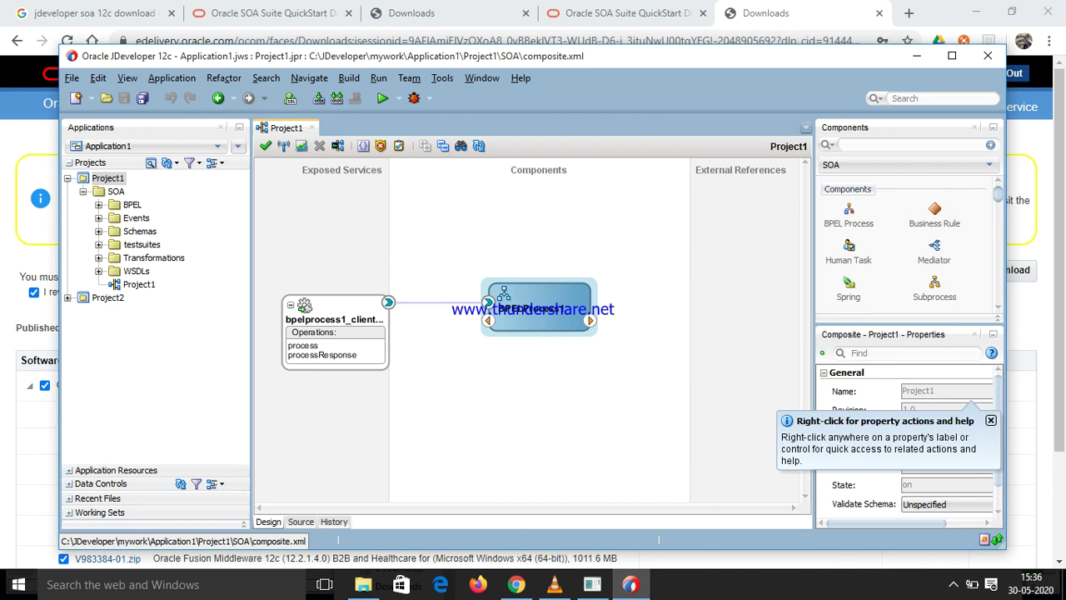
pyautogui.click(539, 304)
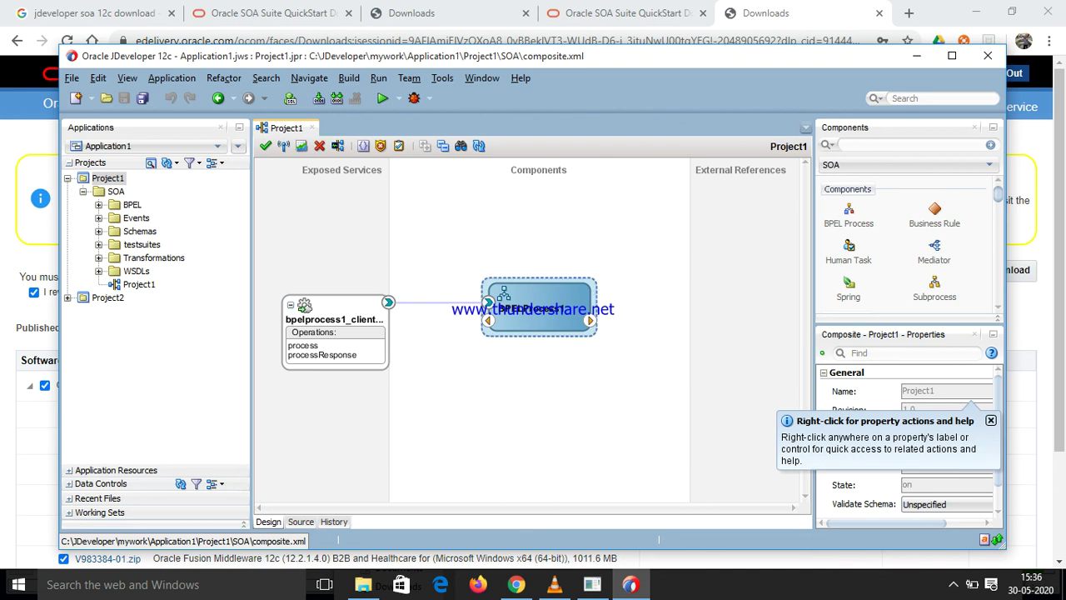
pyautogui.doubleClick(539, 304)
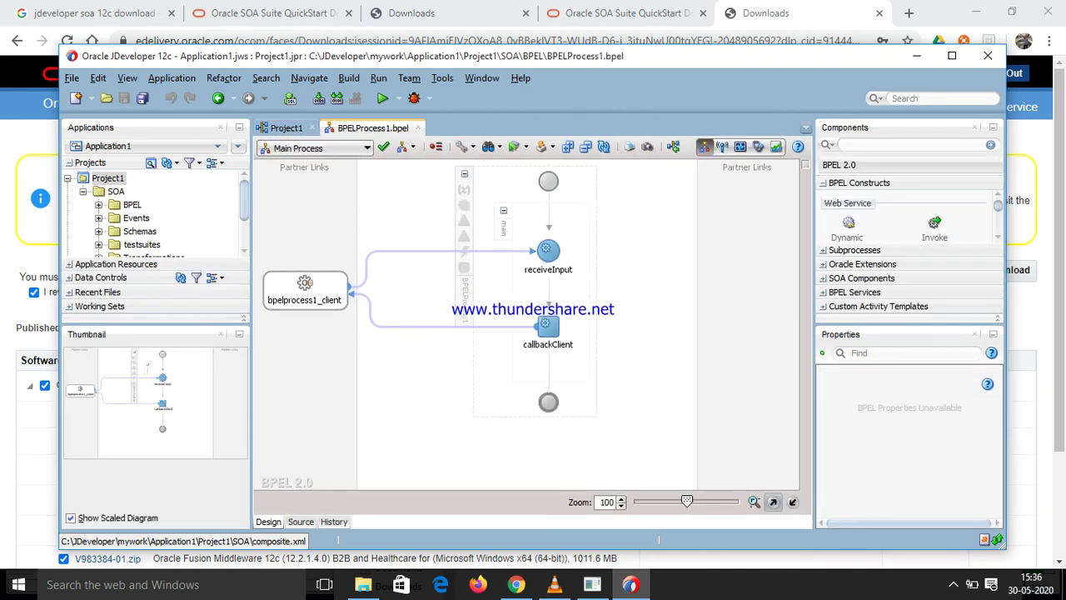
pyautogui.click(953, 585)
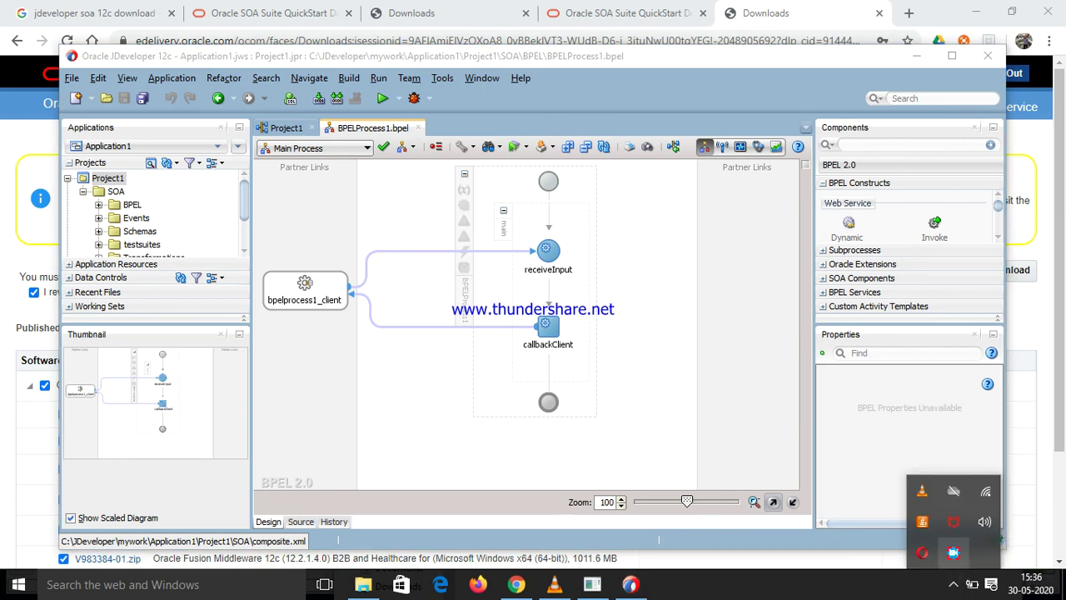
pyautogui.click(954, 553)
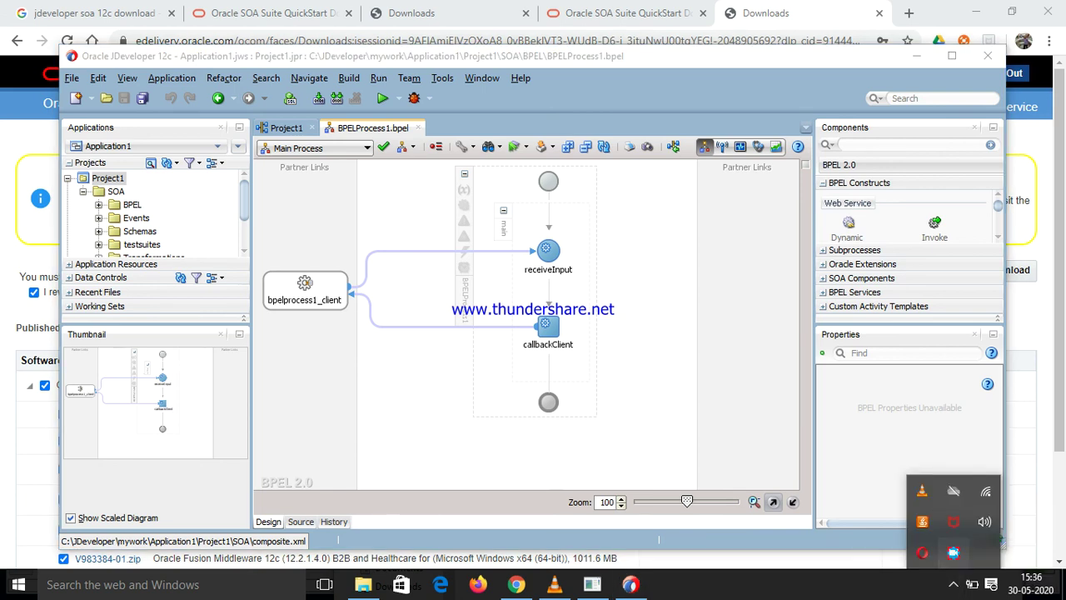